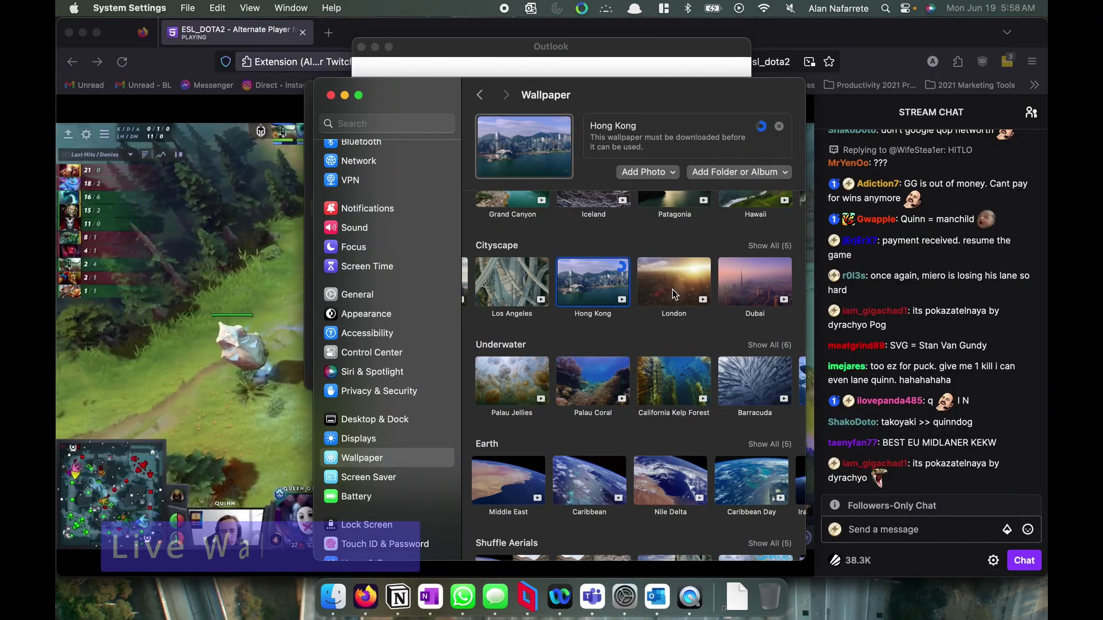
# Step: Select the London cityscape as the wallpaper so that it downloads
pyautogui.click(667, 293)
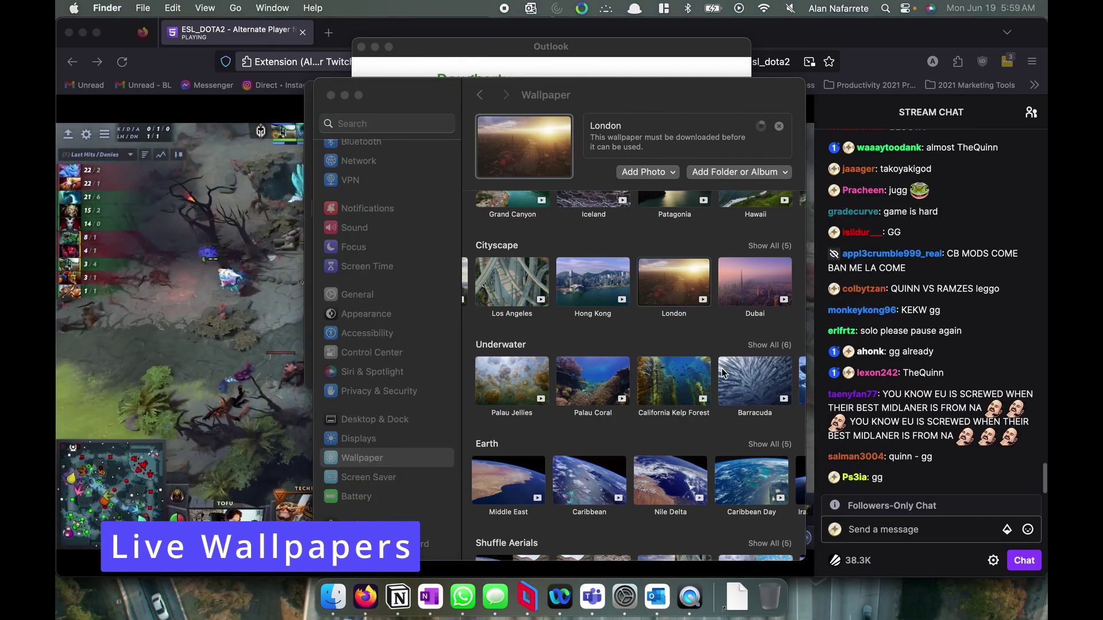
pyautogui.click(677, 285)
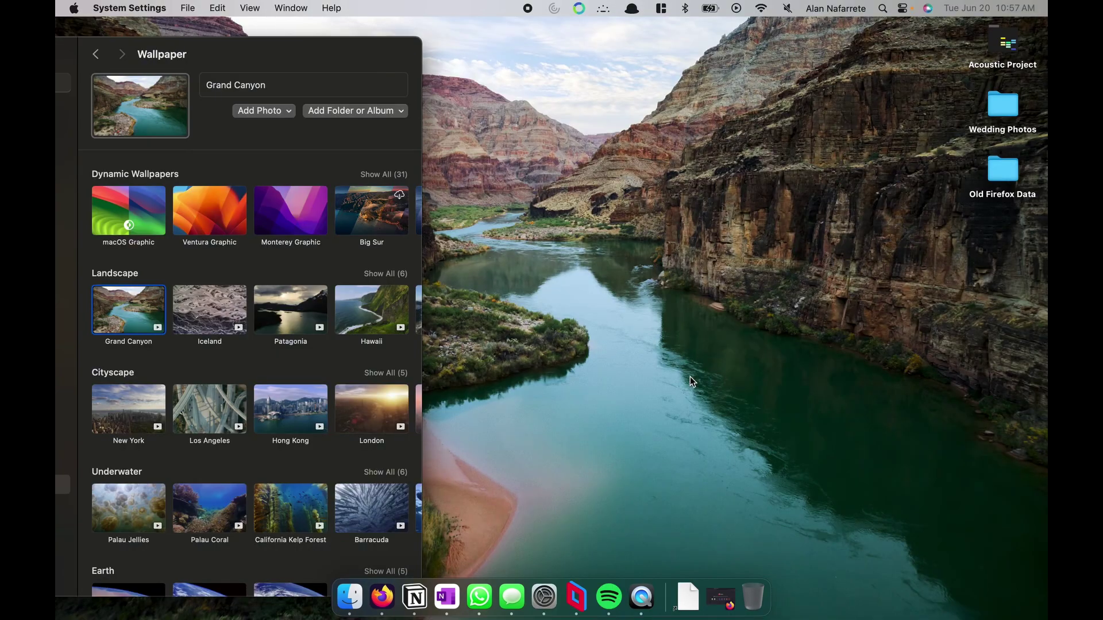
# Step: Lock the screen to preview the Grand Canyon live wallpaper on the lock screen
pyautogui.click(691, 377)
pyautogui.click(691, 377)
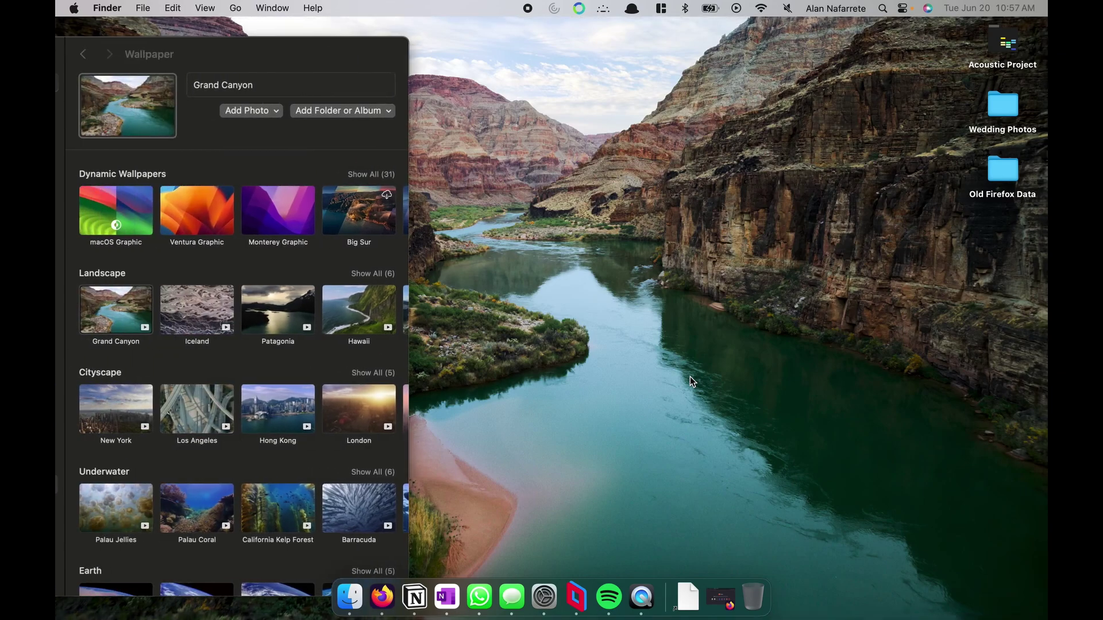
pyautogui.press('ctrl+super+q')
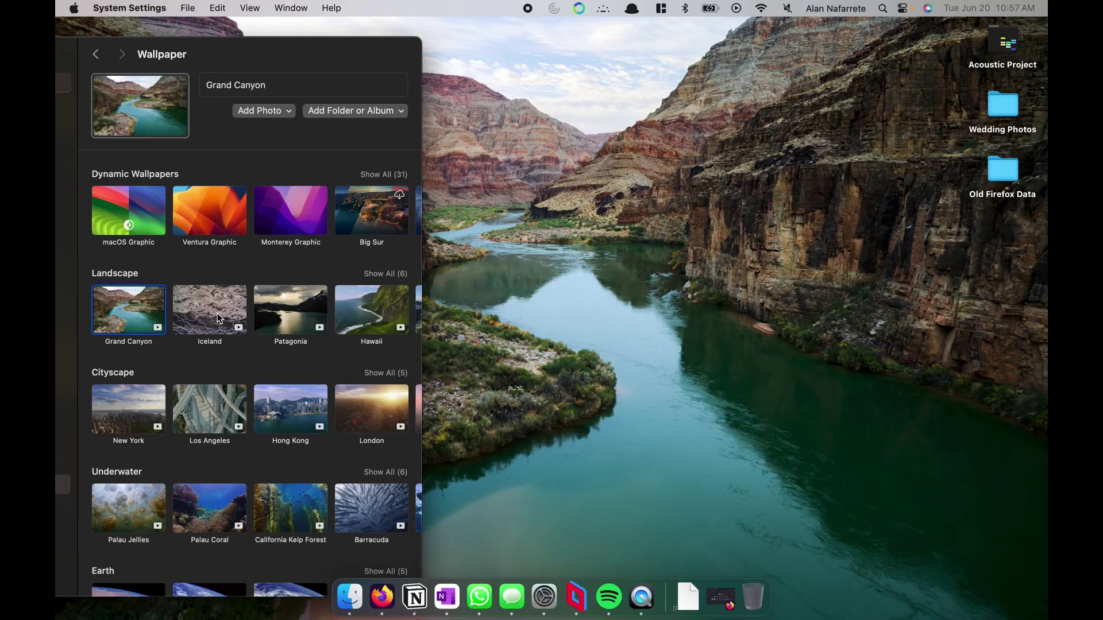
# Step: Apply the Iceland and Patagonia landscape wallpapers in turn, previewing each on the lock screen and unlocking with the account password
pyautogui.click(218, 315)
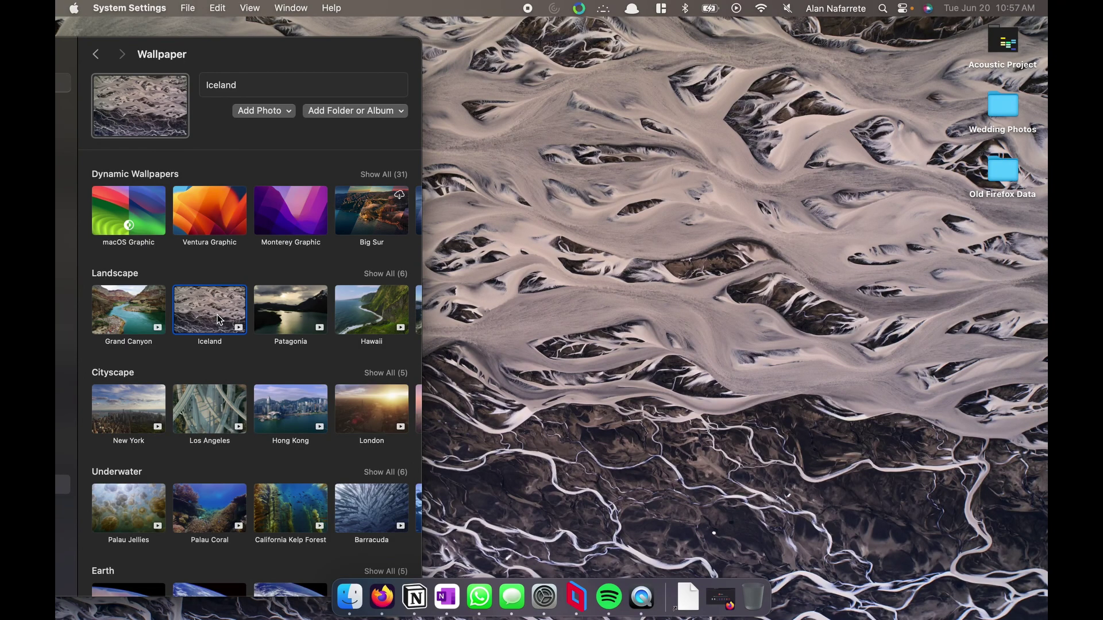
pyautogui.press('ctrl+super+q')
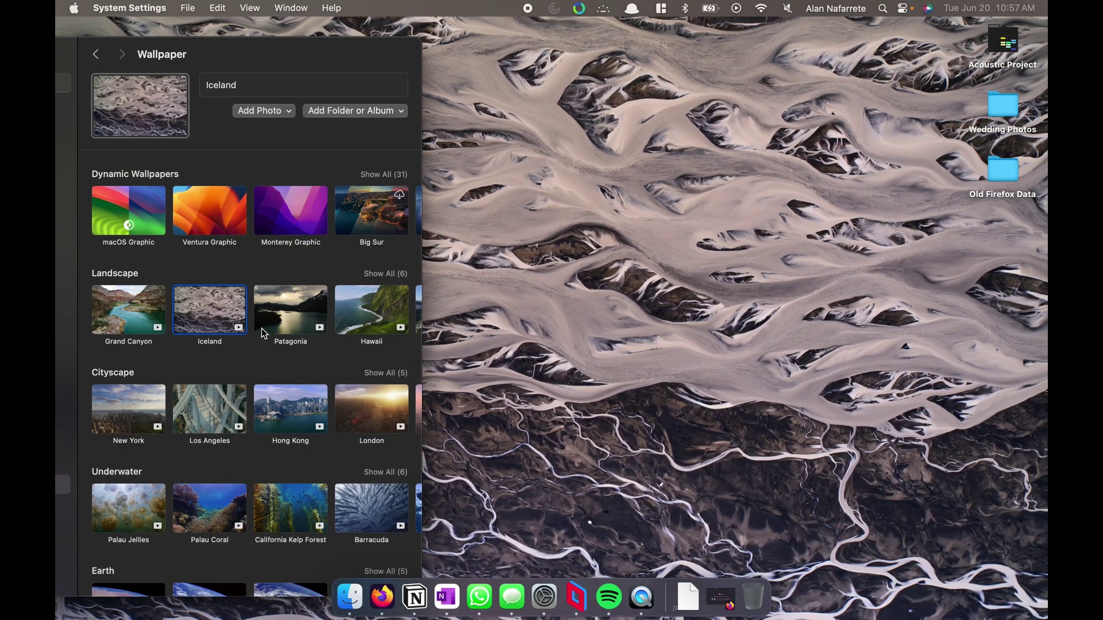
pyautogui.click(282, 323)
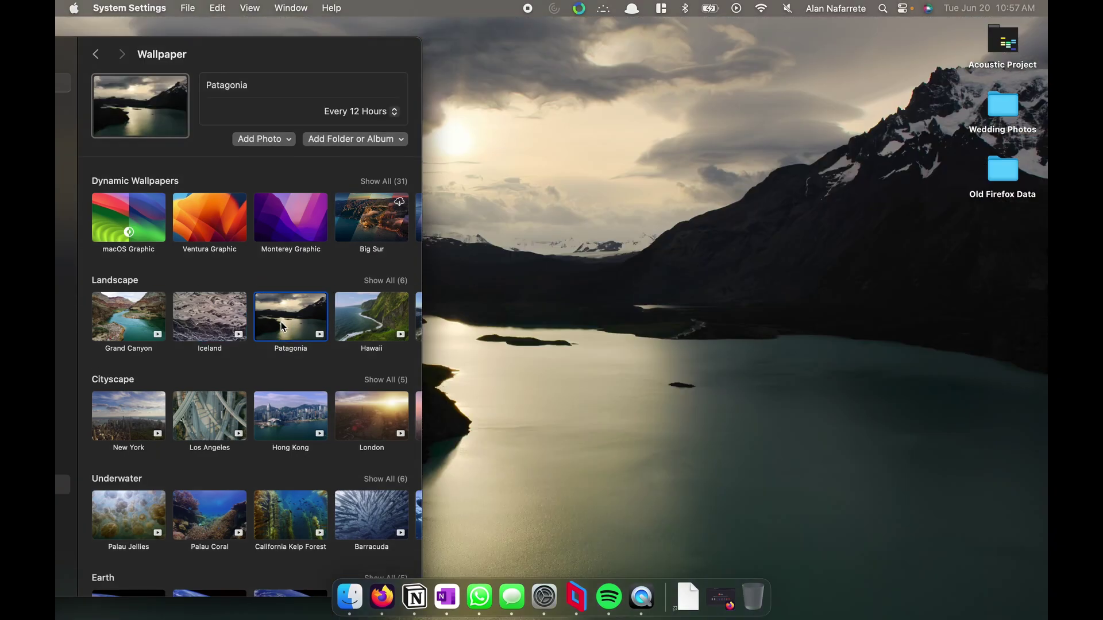
pyautogui.press('ctrl+super+q')
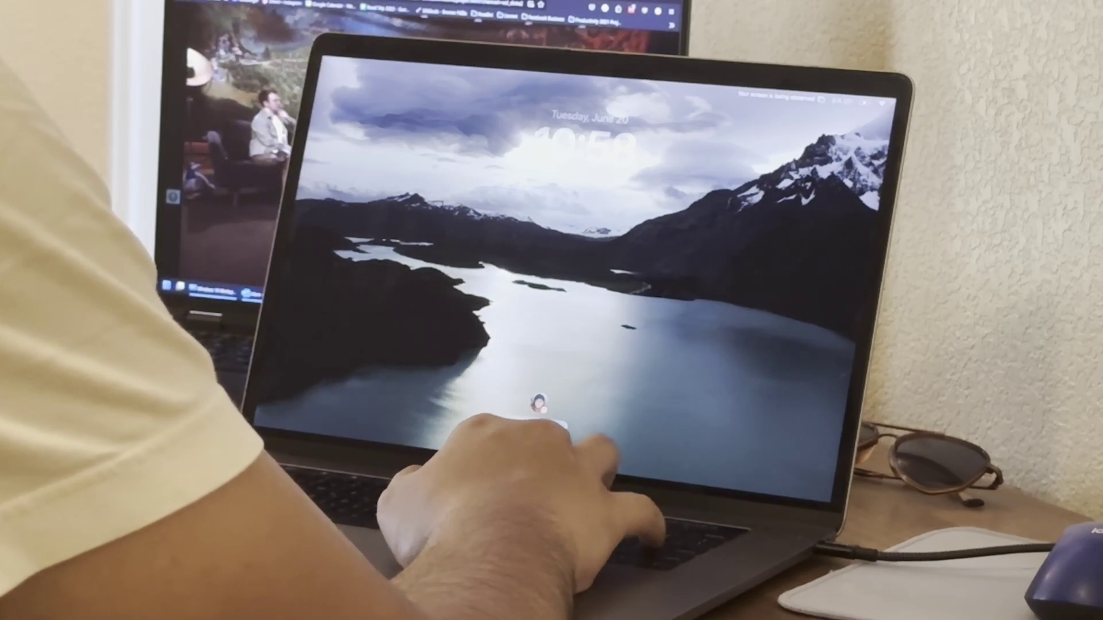
pyautogui.press('Return')
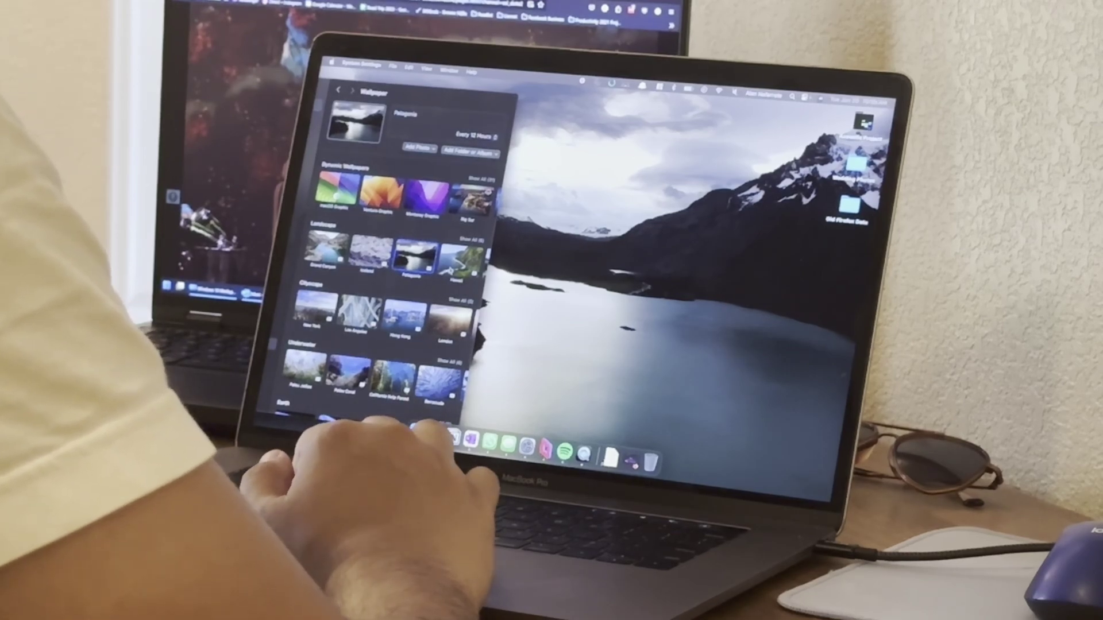
# Step: Apply the Hawaii landscape wallpaper, preview it on the lock screen and unlock with the account password
pyautogui.click(463, 258)
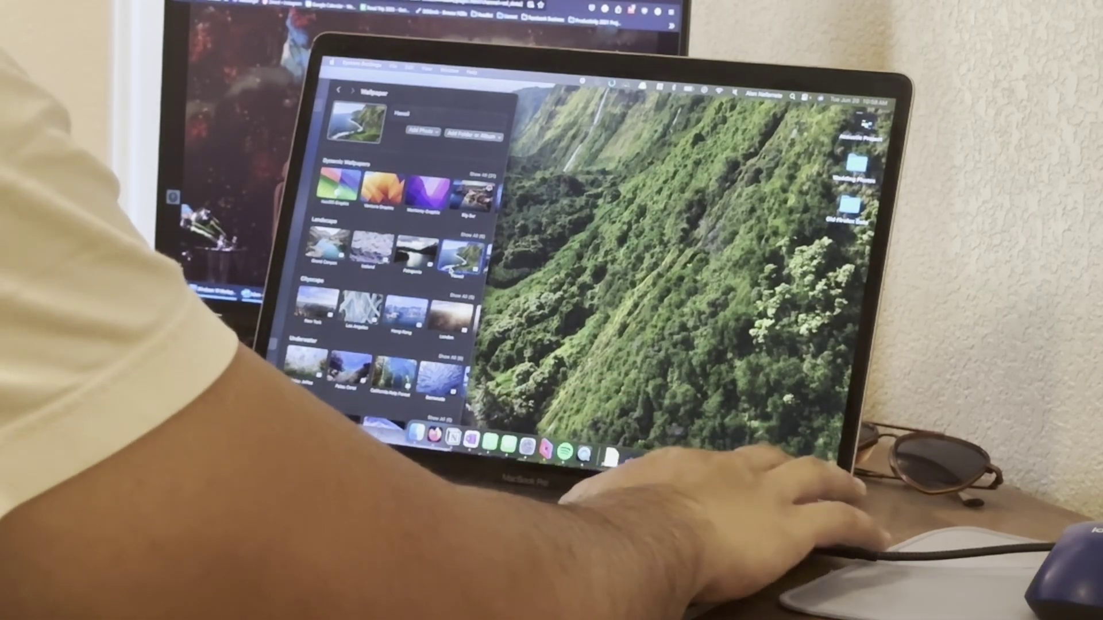
pyautogui.press('ctrl+super+q')
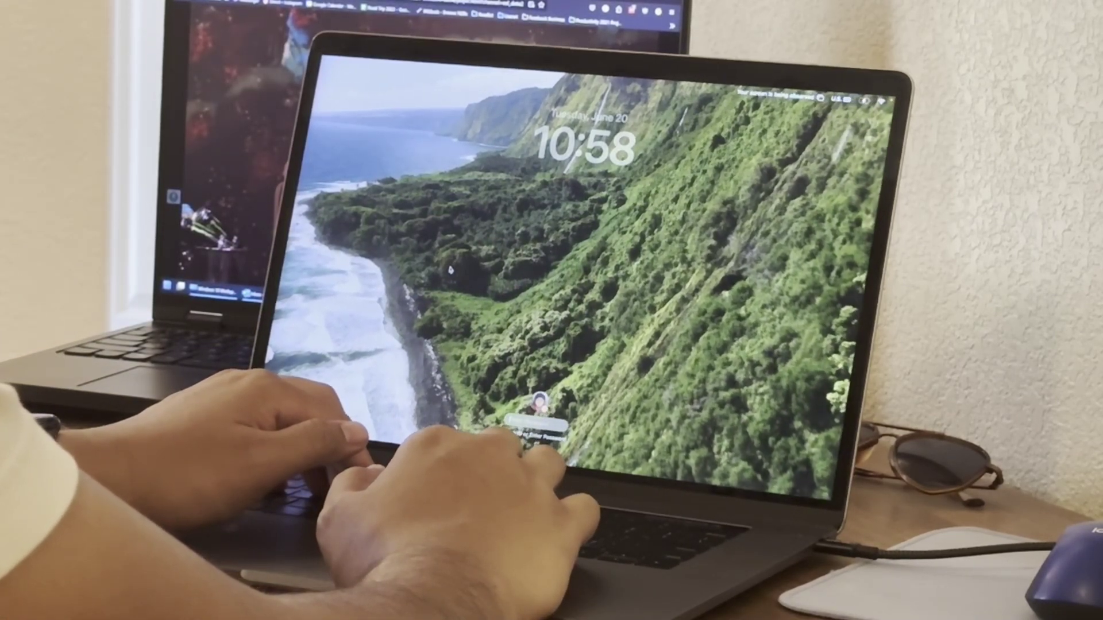
pyautogui.press('Return')
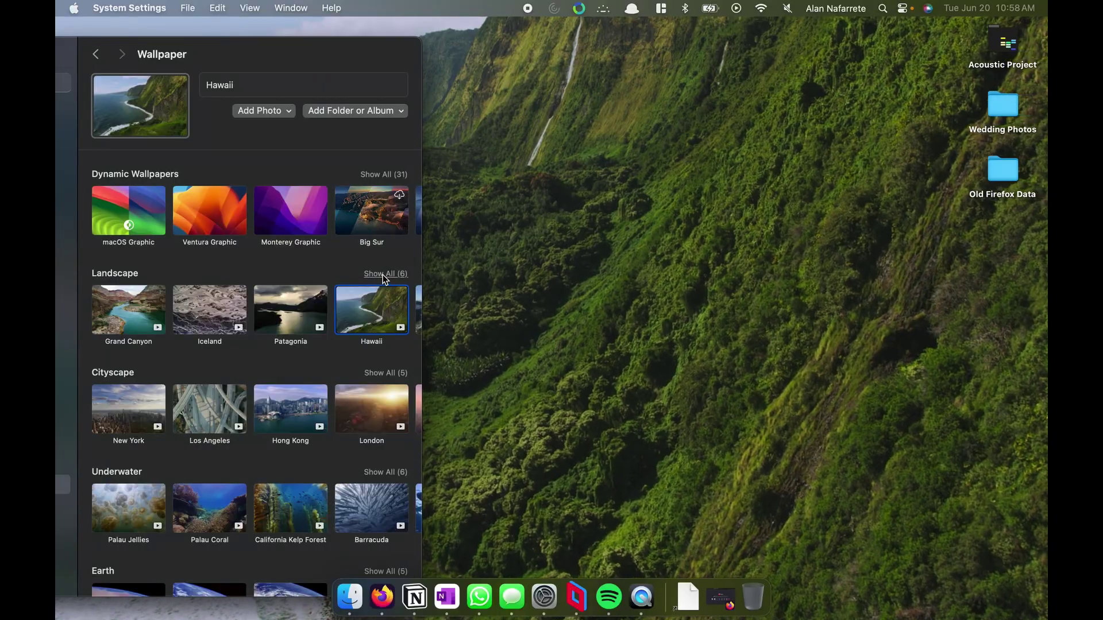
# Step: Show all Landscape wallpapers, apply Yosemite and preview it on the lock screen, unlocking with the account password
pyautogui.click(383, 275)
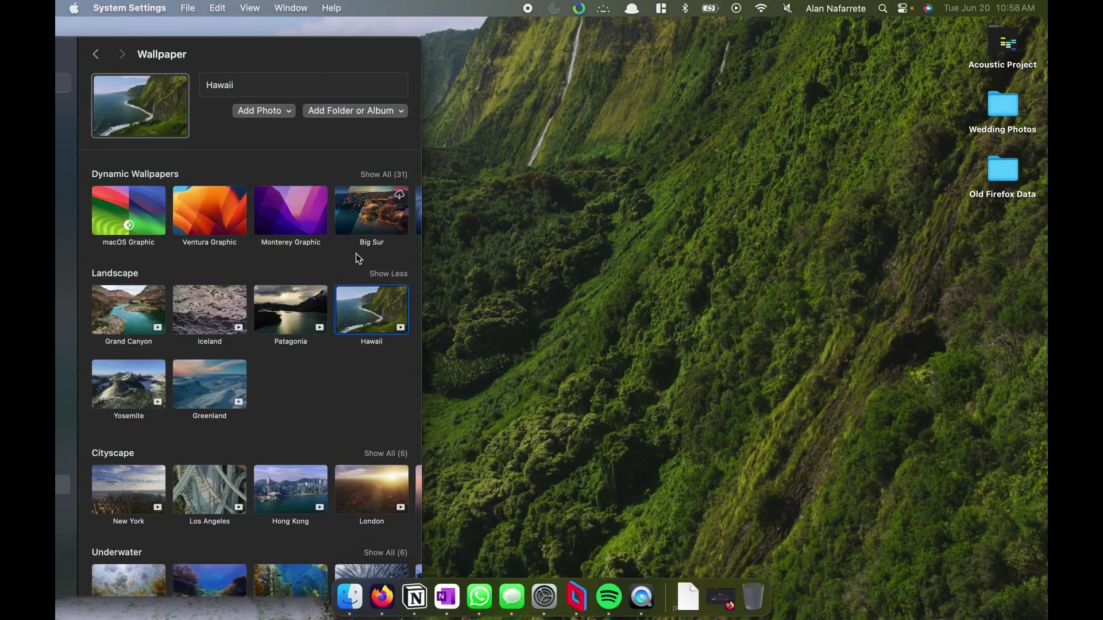
pyautogui.click(124, 395)
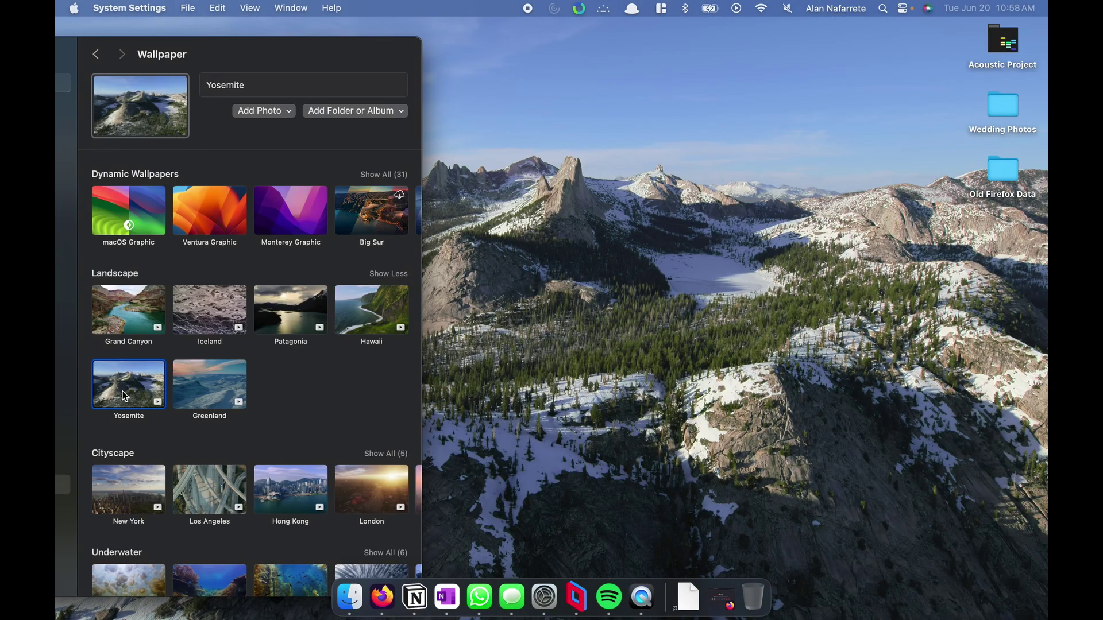
pyautogui.press('ctrl+super+q')
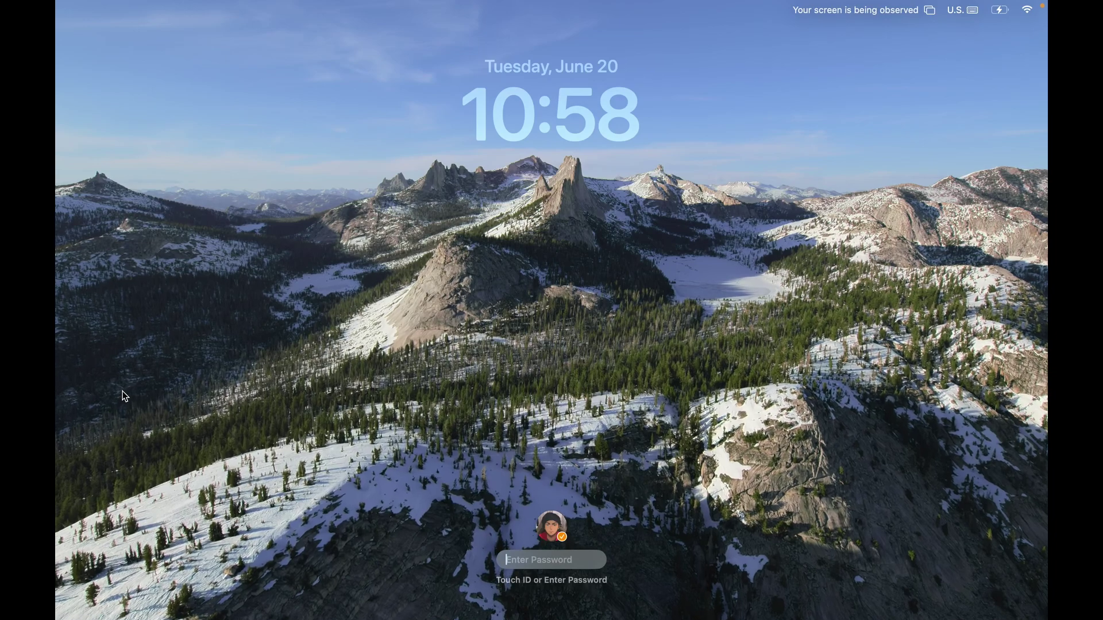
pyautogui.write('••••')
pyautogui.press('Return')
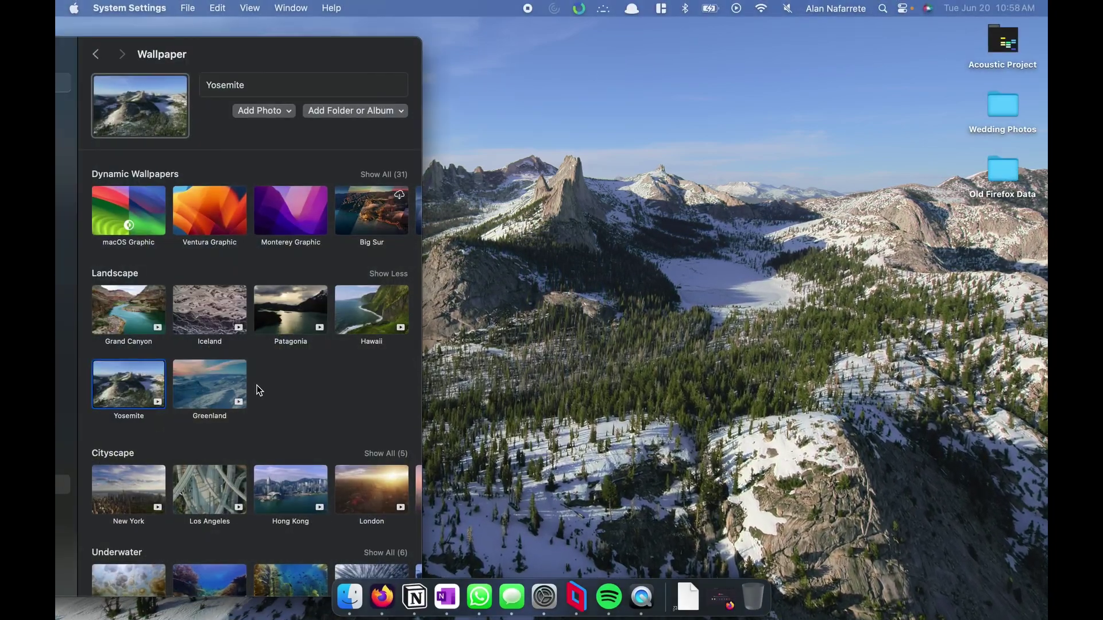
# Step: Apply the Greenland landscape wallpaper, preview it on the lock screen and unlock with the account password
pyautogui.click(212, 382)
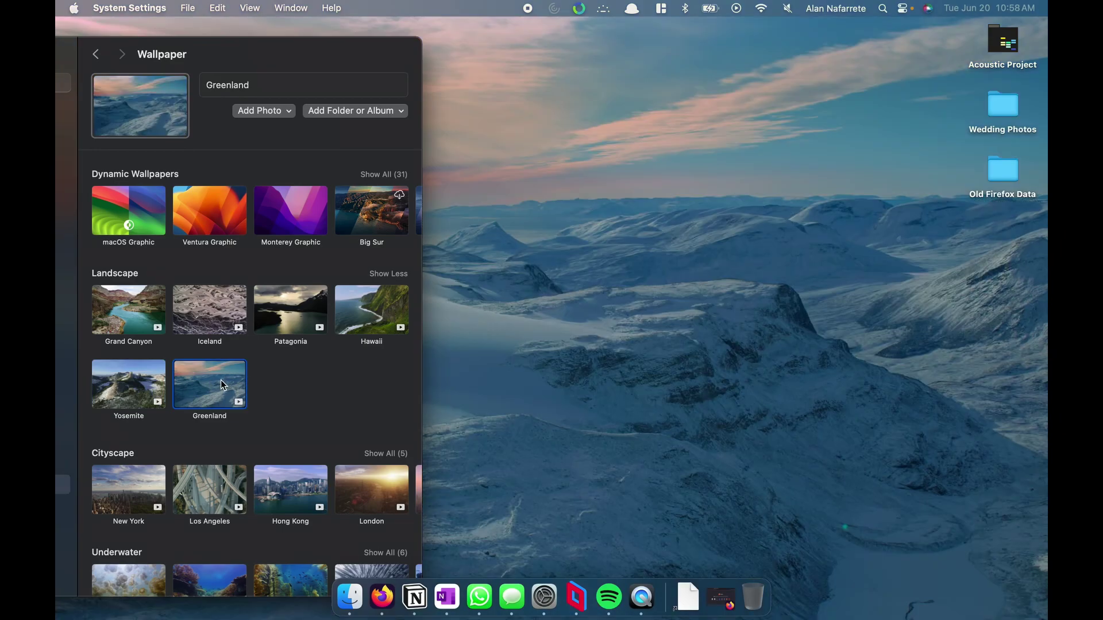
pyautogui.press('ctrl+super+q')
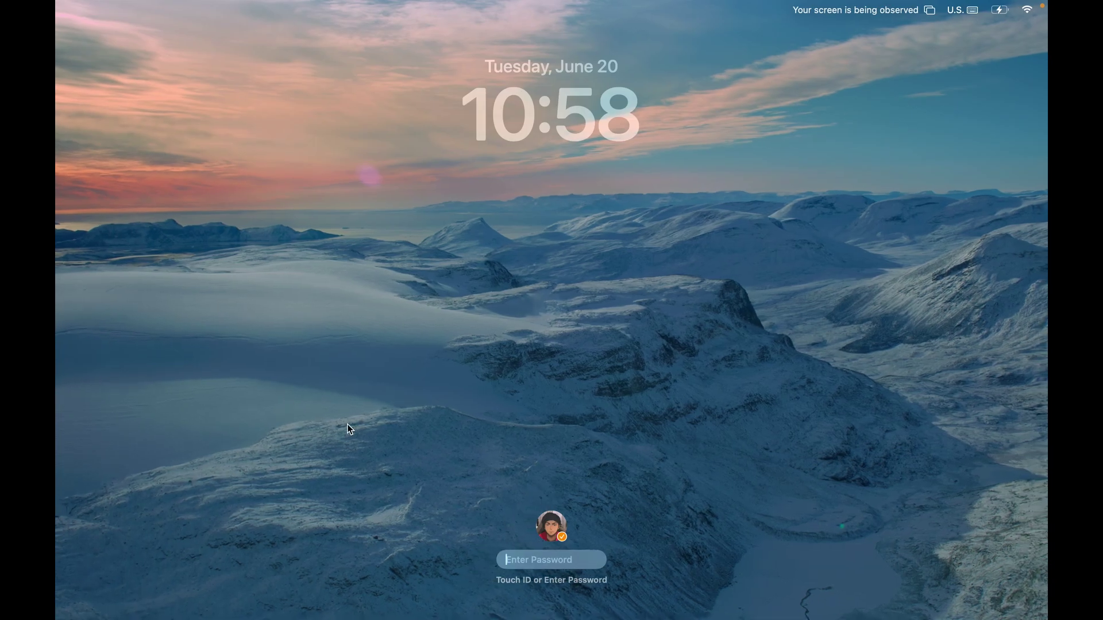
pyautogui.write('••••')
pyautogui.press('Return')
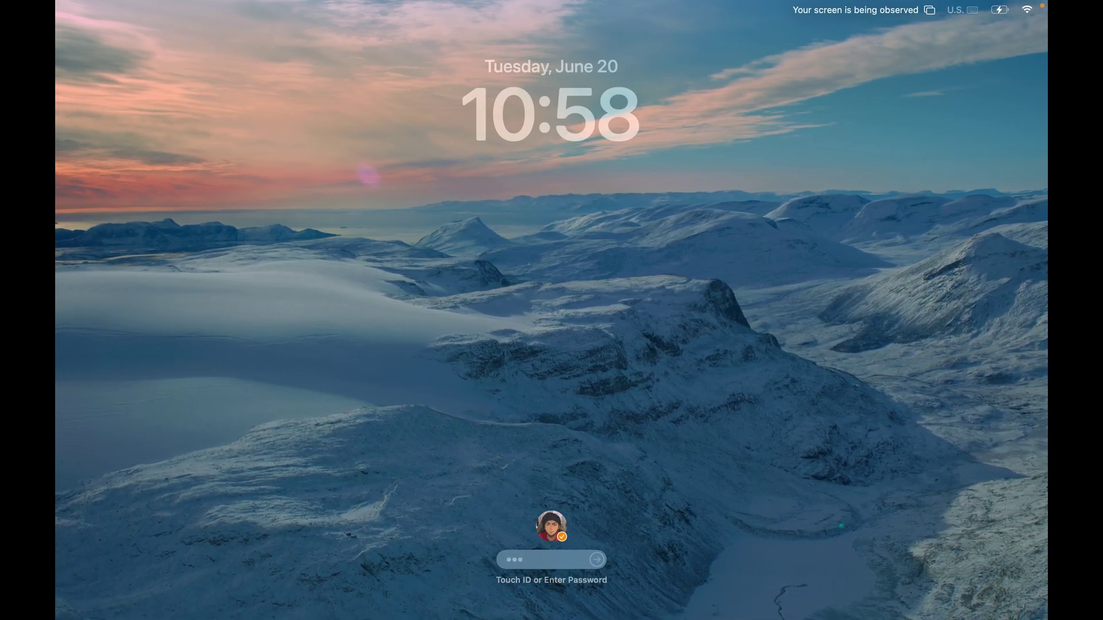
# Step: Show all Cityscape wallpapers, apply New York and preview it on the lock screen, unlocking with the account password
pyautogui.scroll(-3, 293, 415)
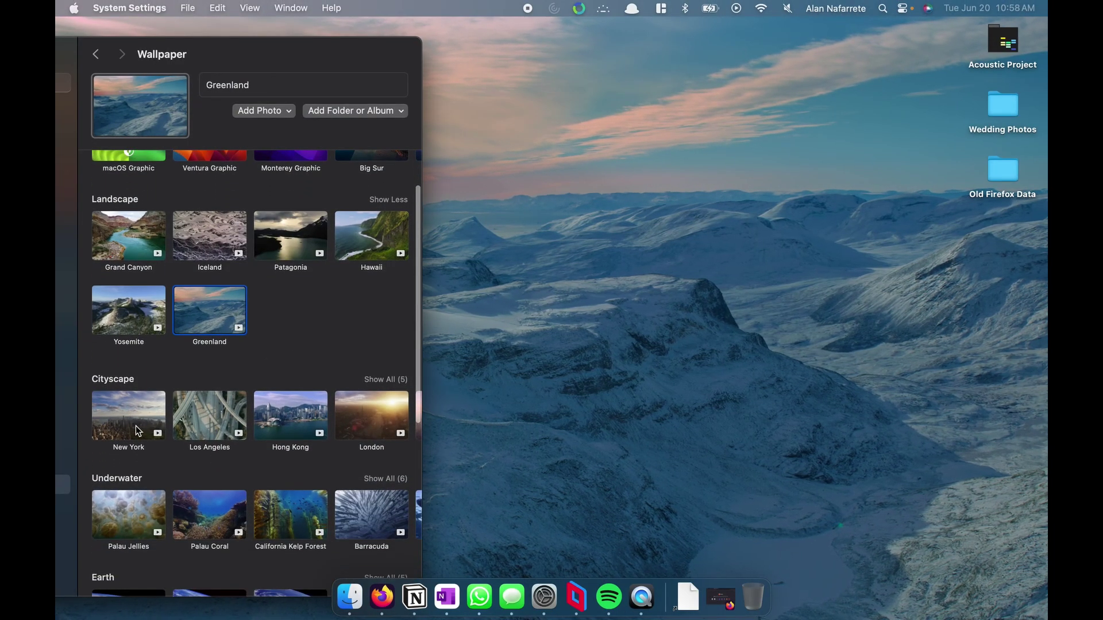
pyautogui.click(390, 380)
pyautogui.scroll(-3, 326, 345)
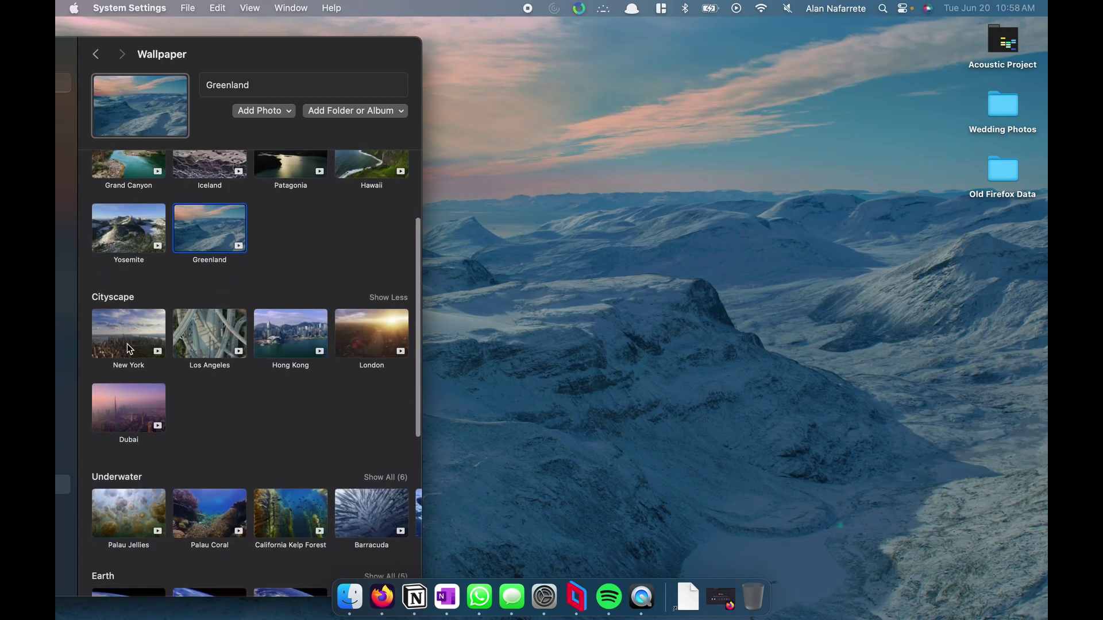
pyautogui.click(127, 344)
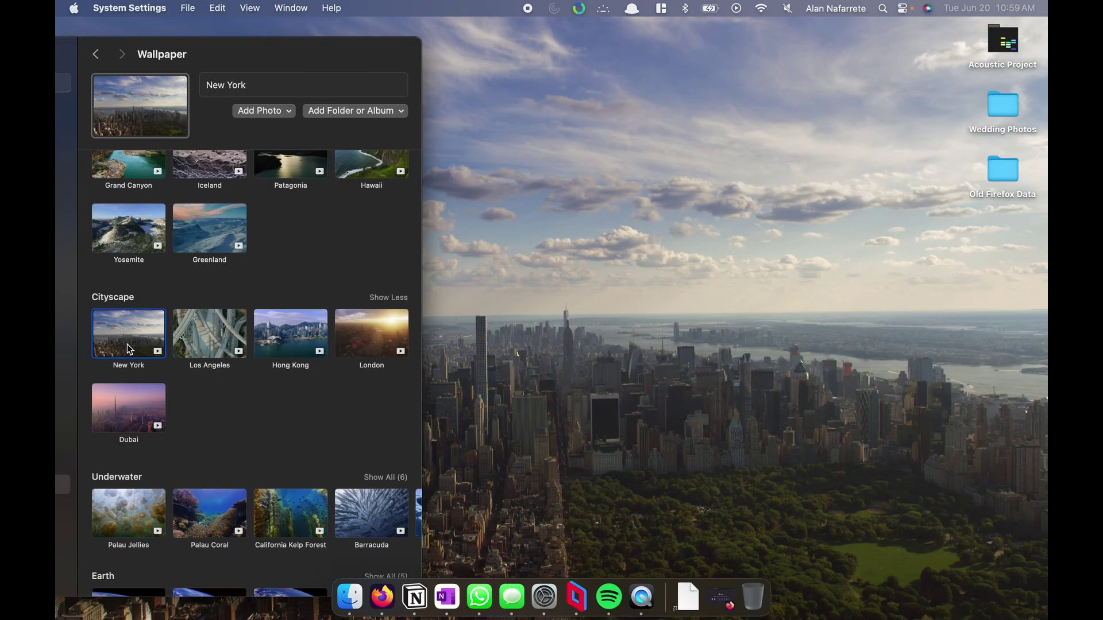
pyautogui.press('ctrl+super+q')
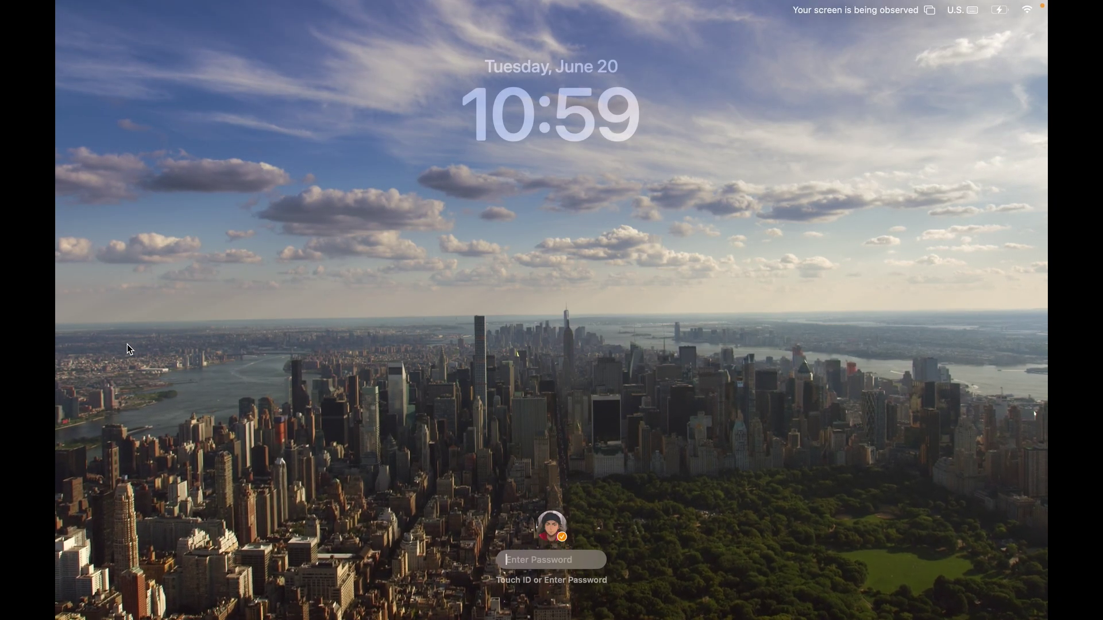
pyautogui.write('•••')
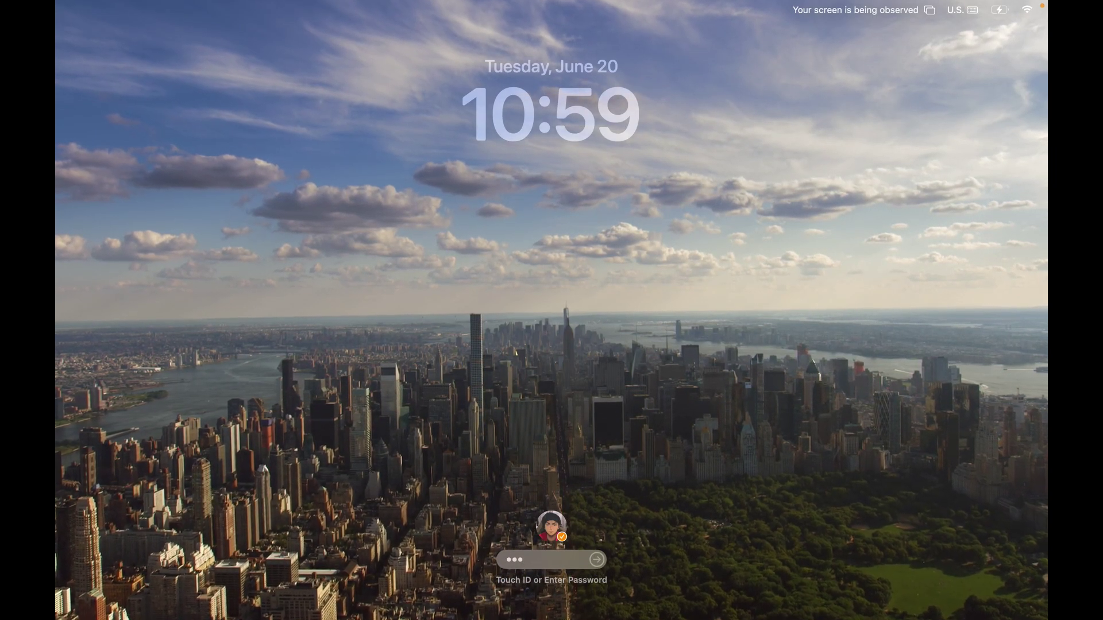
pyautogui.press('Return')
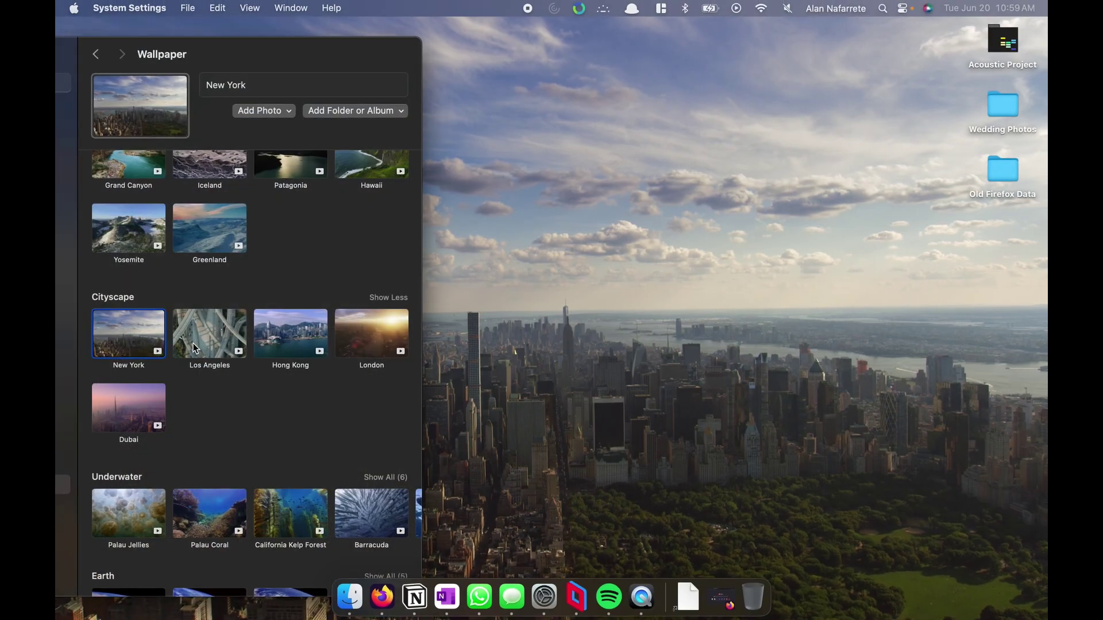
# Step: Apply the Los Angeles cityscape wallpaper, preview it on the lock screen and unlock with the account password
pyautogui.click(201, 345)
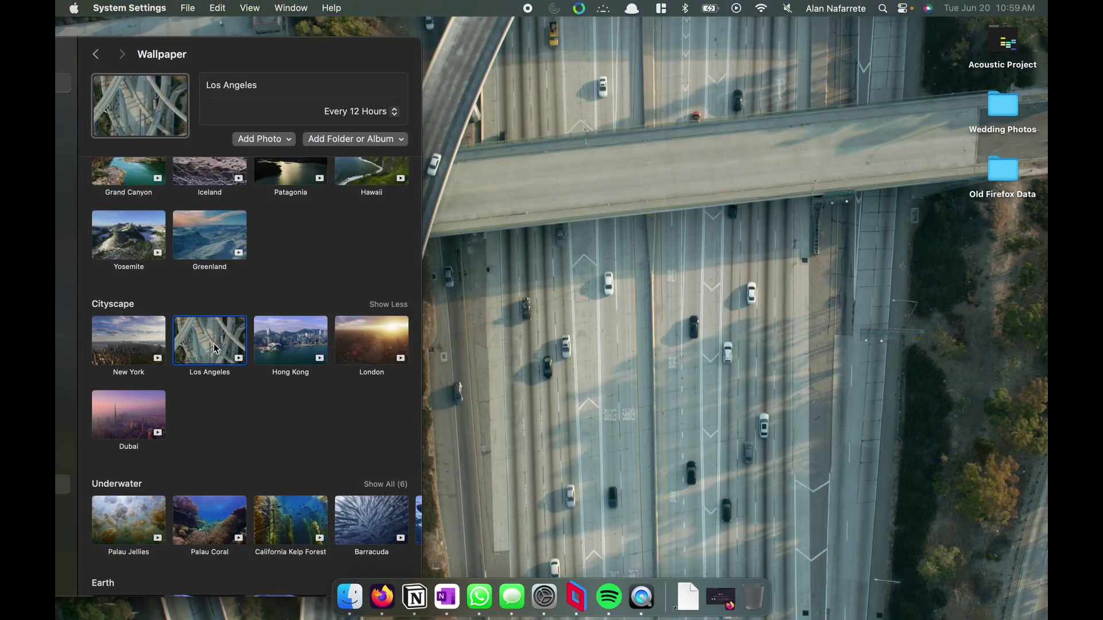
pyautogui.press('ctrl+super+q')
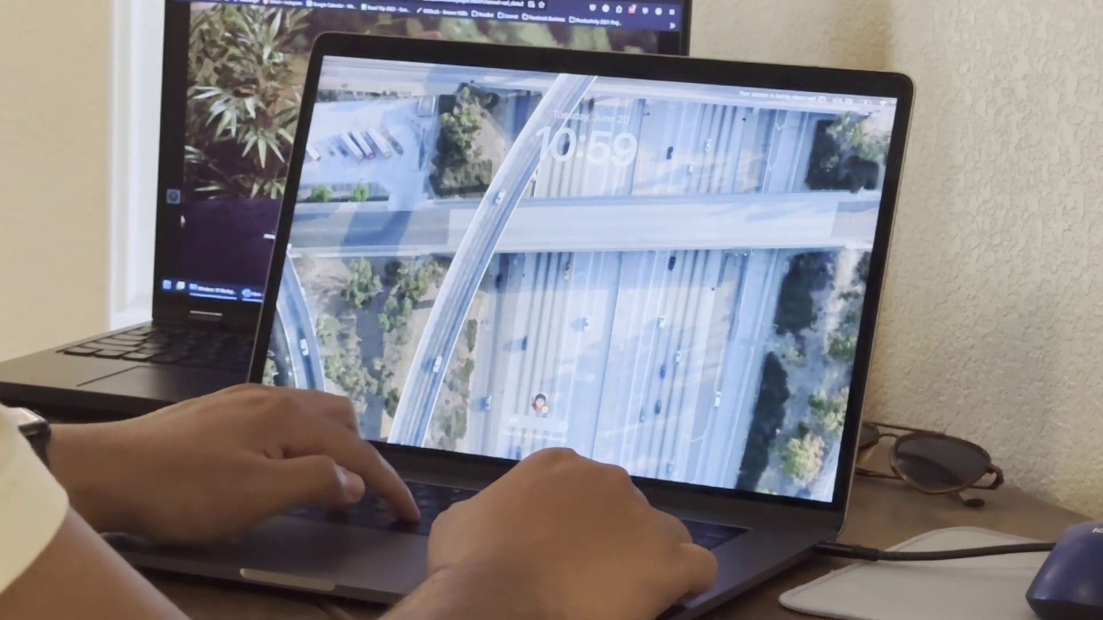
pyautogui.press('Return')
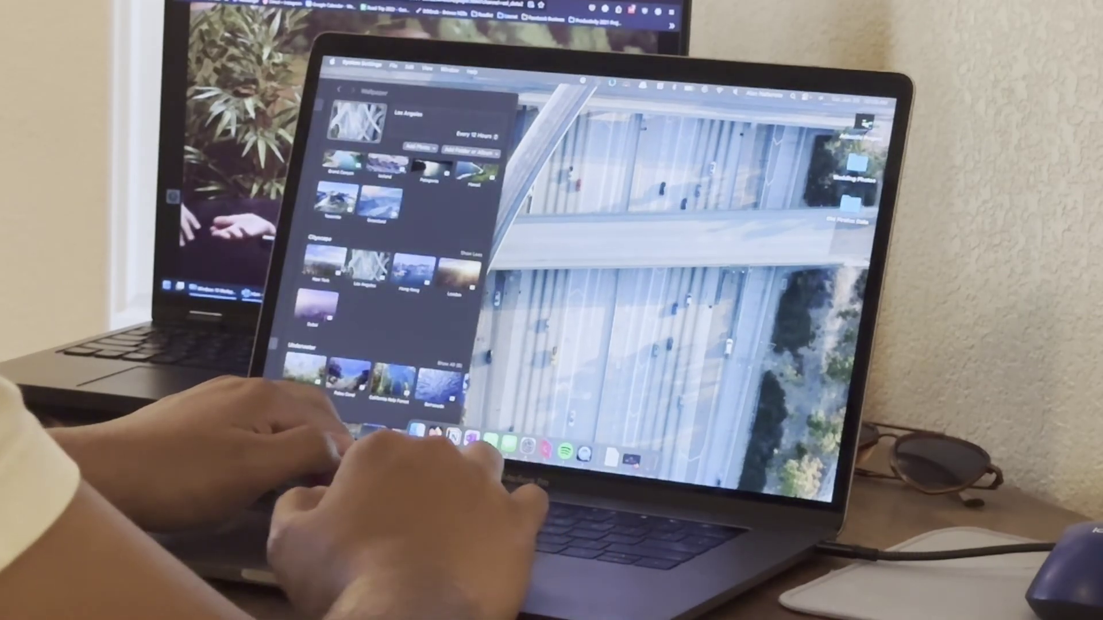
# Step: Apply the Hong Kong and London cityscape wallpapers in turn, previewing each on the lock screen and unlocking with the account password
pyautogui.click(415, 269)
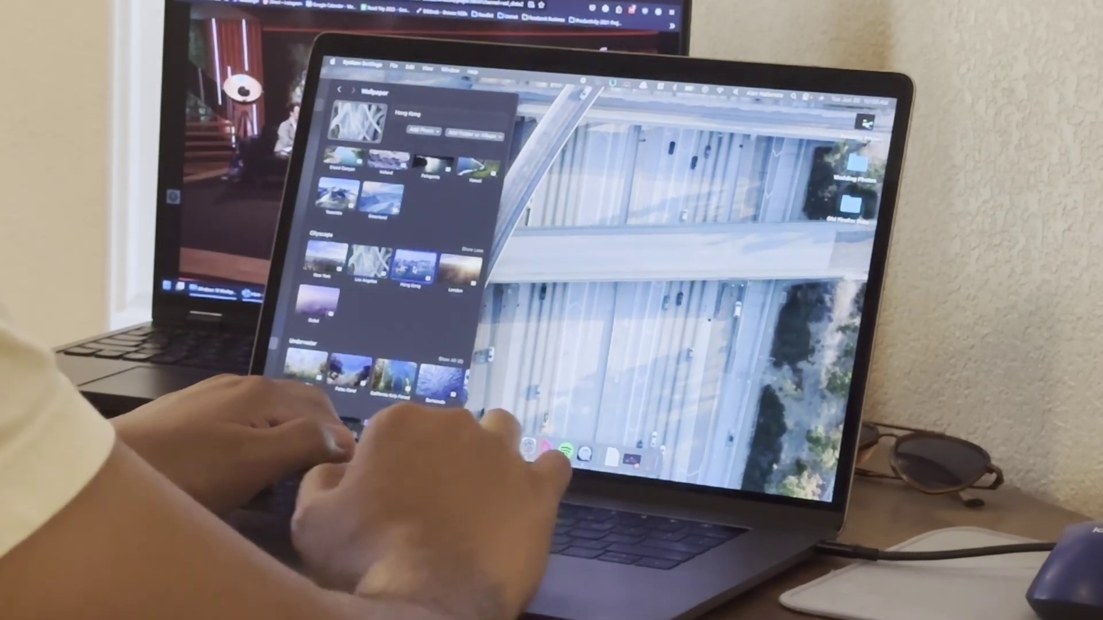
pyautogui.press('ctrl+super+q')
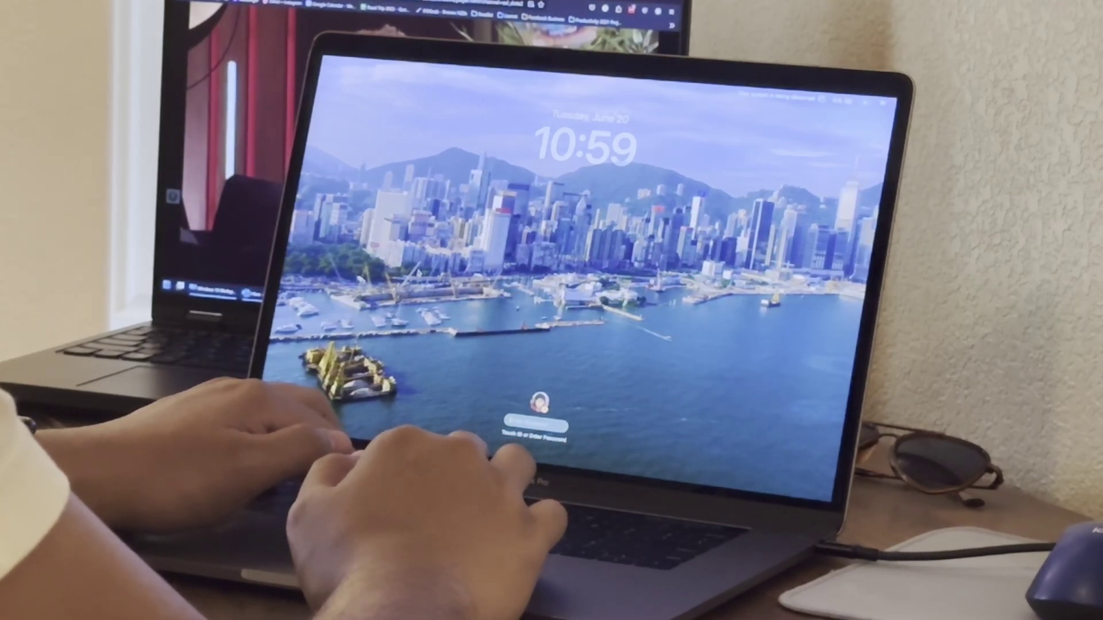
pyautogui.press('Return')
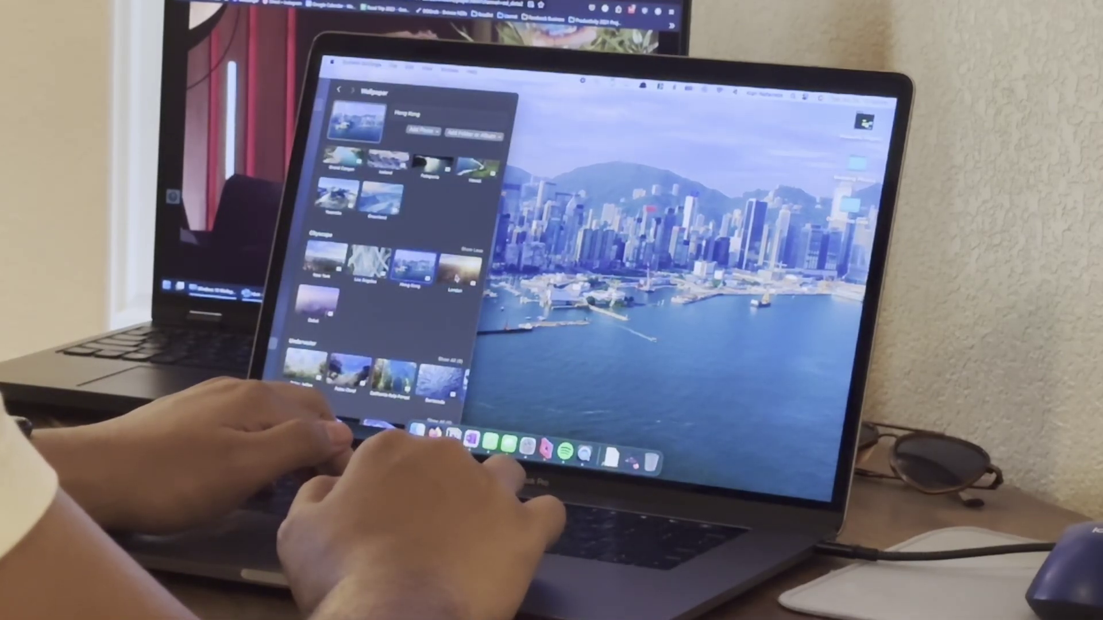
pyautogui.click(455, 278)
pyautogui.press('ctrl+super+q')
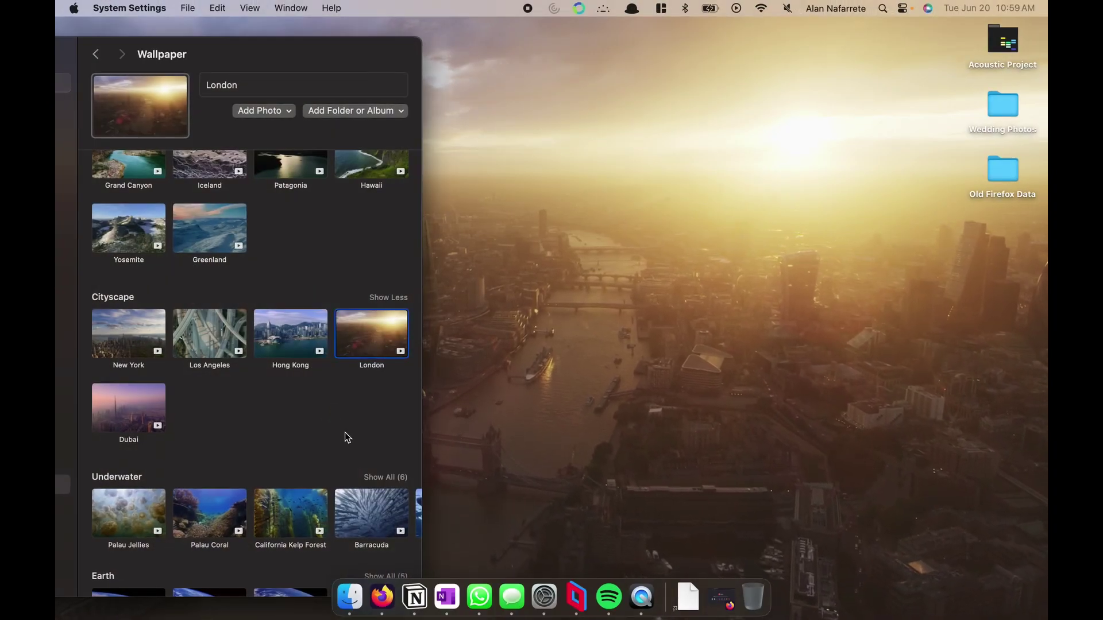
# Step: Apply the Dubai cityscape wallpaper, preview it on the lock screen and unlock with the account password
pyautogui.click(131, 402)
pyautogui.press('ctrl+super+q')
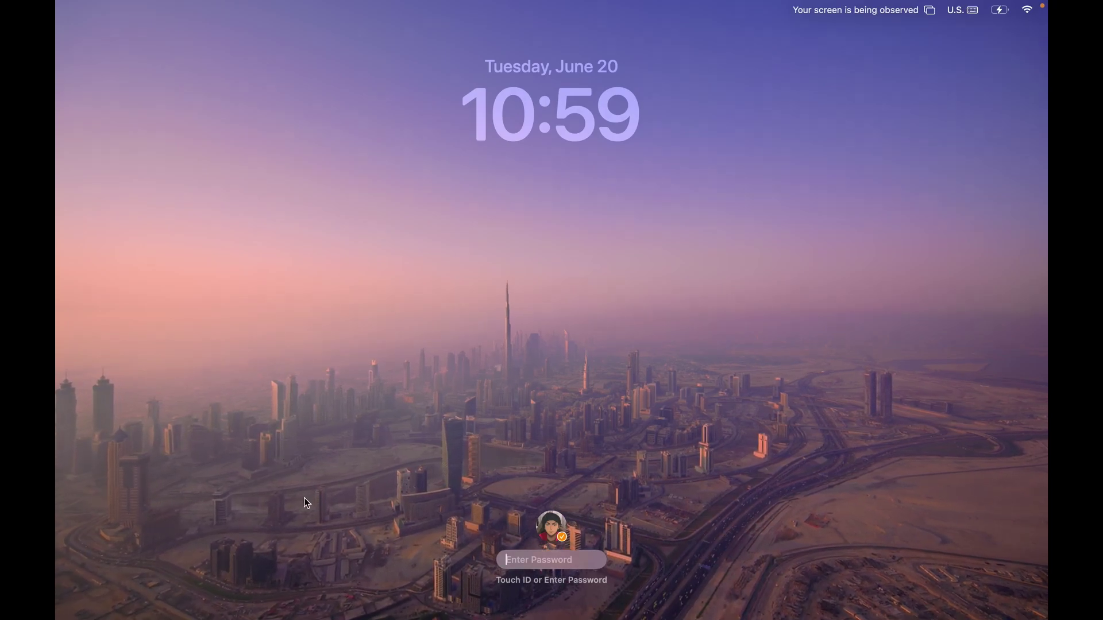
pyautogui.write('*')
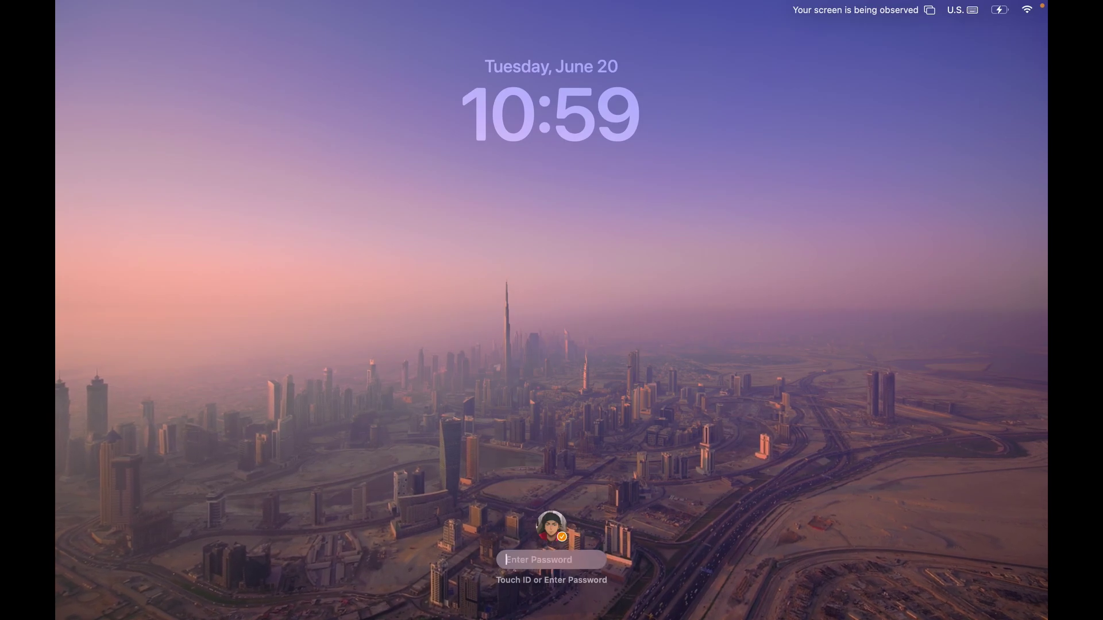
pyautogui.press('Return')
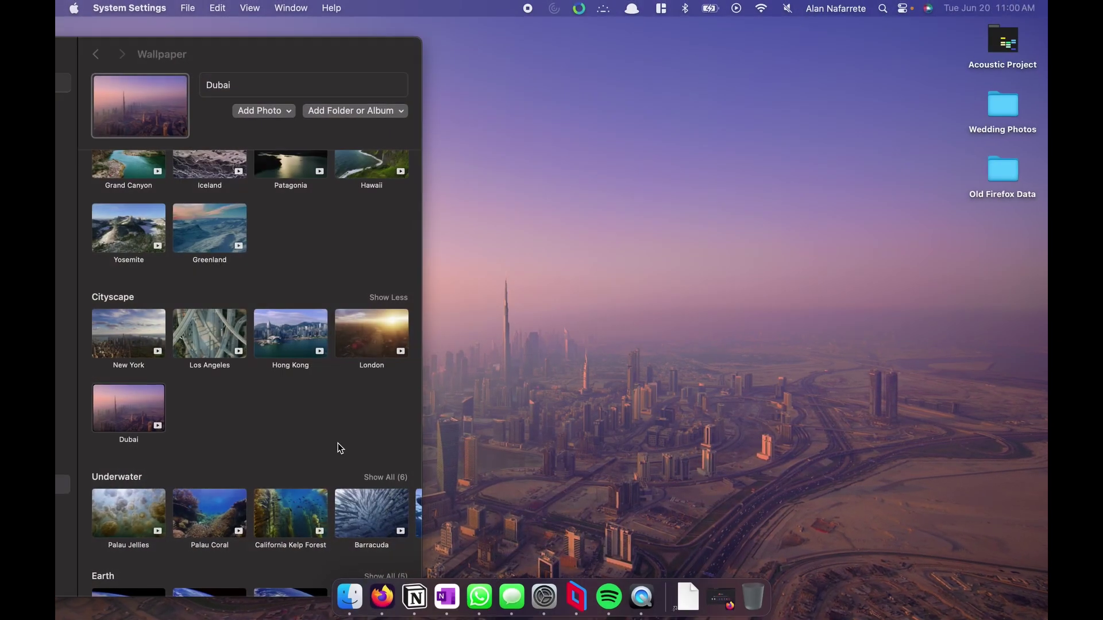
# Step: Apply the Palau Jellies wallpaper from the Underwater group and preview it on the lock screen
pyautogui.scroll(-5, 251, 439)
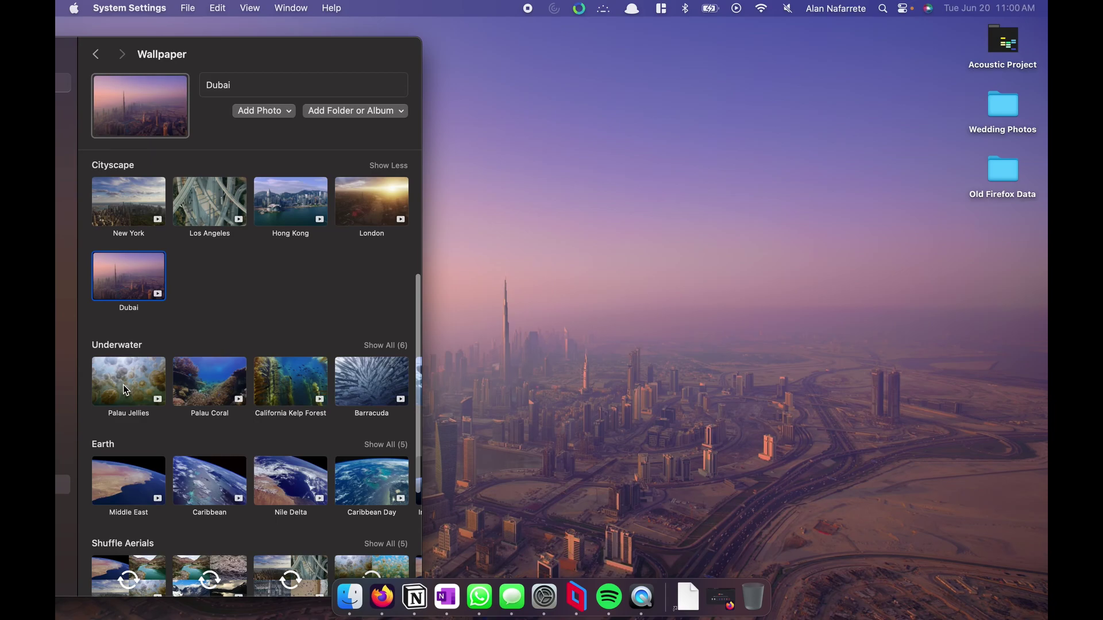
pyautogui.click(123, 384)
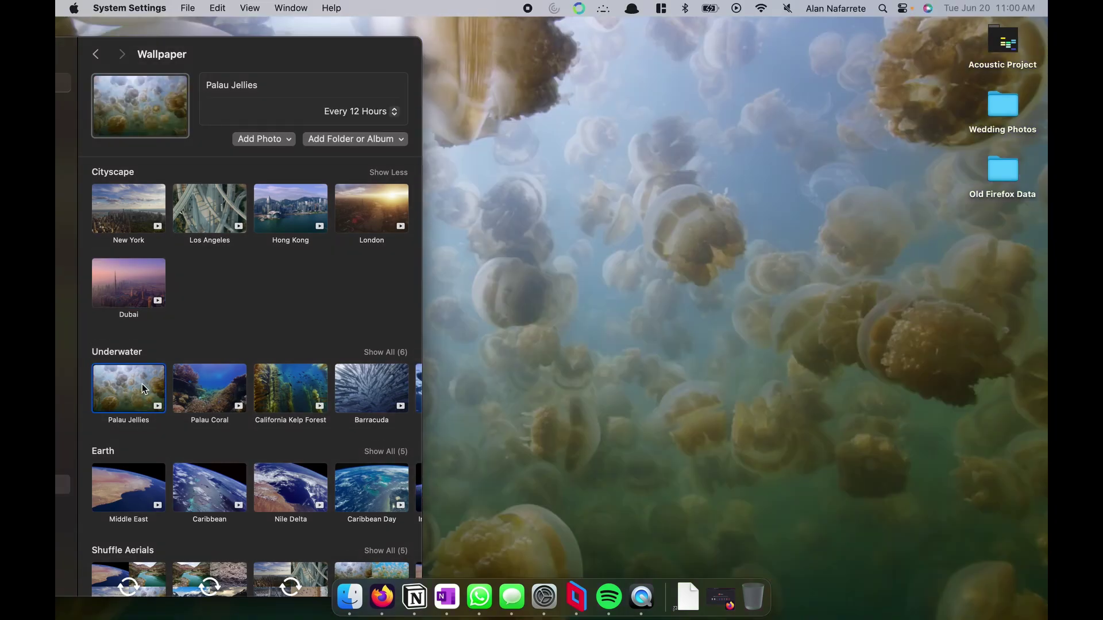
pyautogui.press('ctrl+super+q')
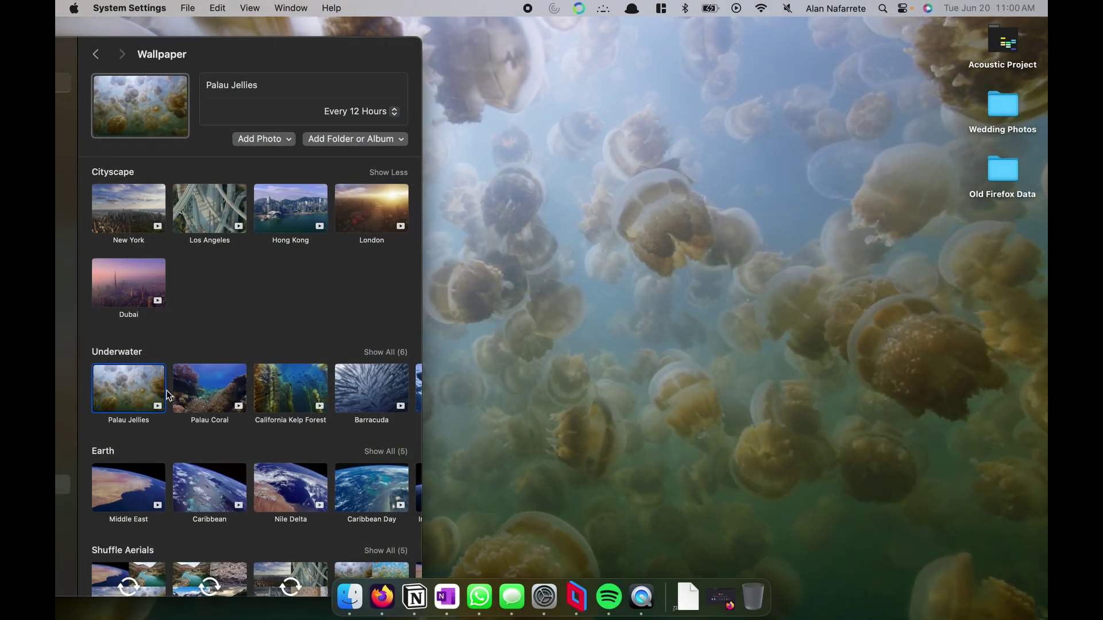
# Step: Apply the Palau Coral and California Kelp Forest wallpapers in turn, previewing each on the lock screen
pyautogui.click(205, 399)
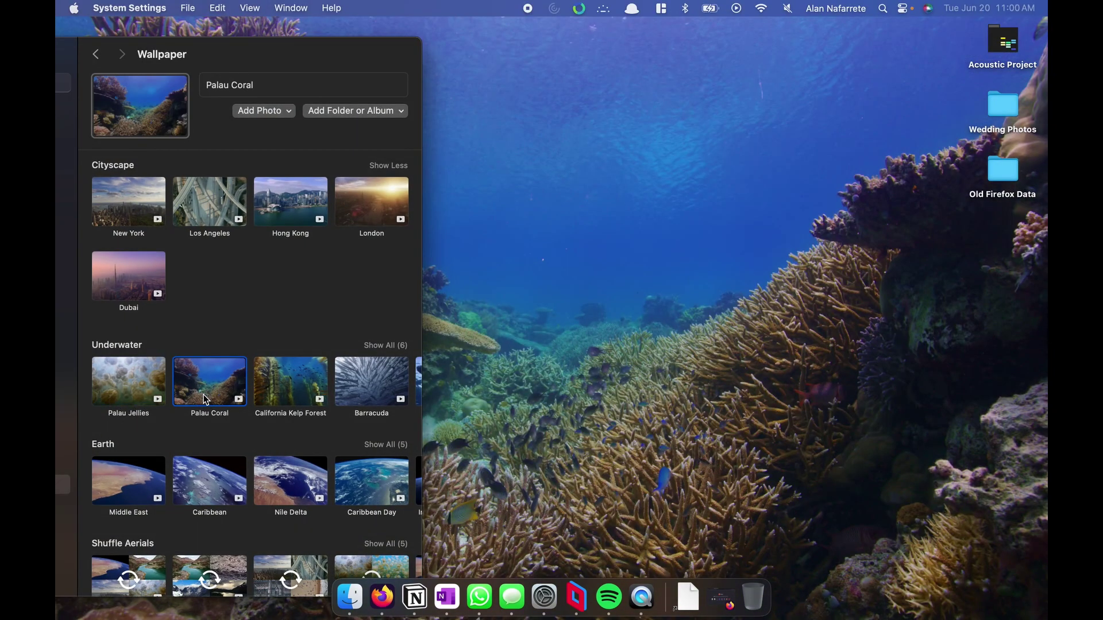
pyautogui.press('ctrl+super+q')
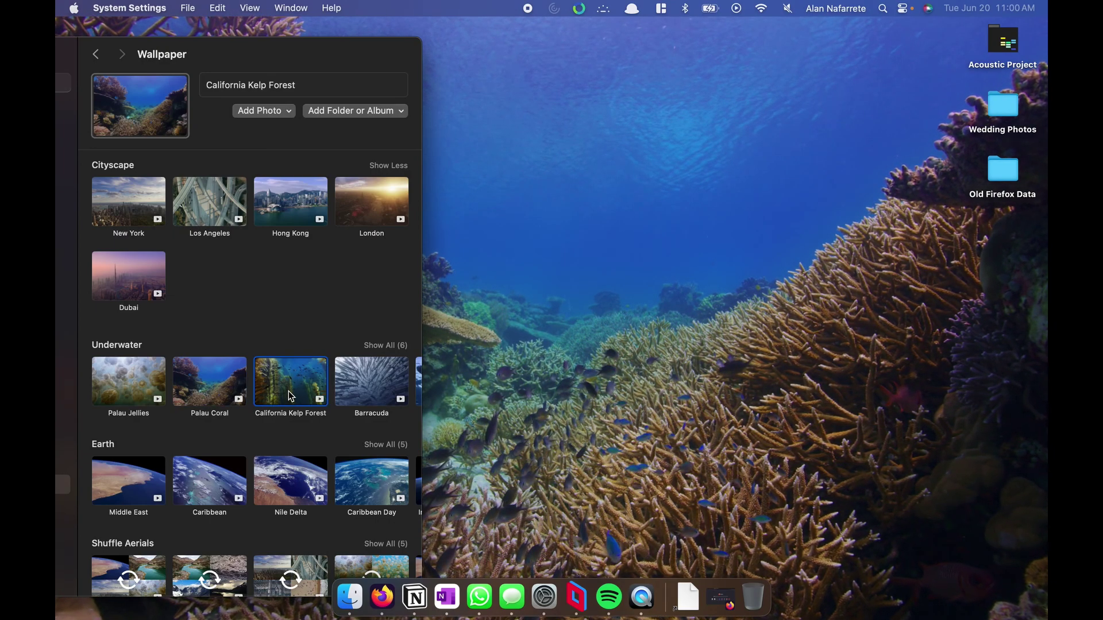
pyautogui.press('ctrl+super+q')
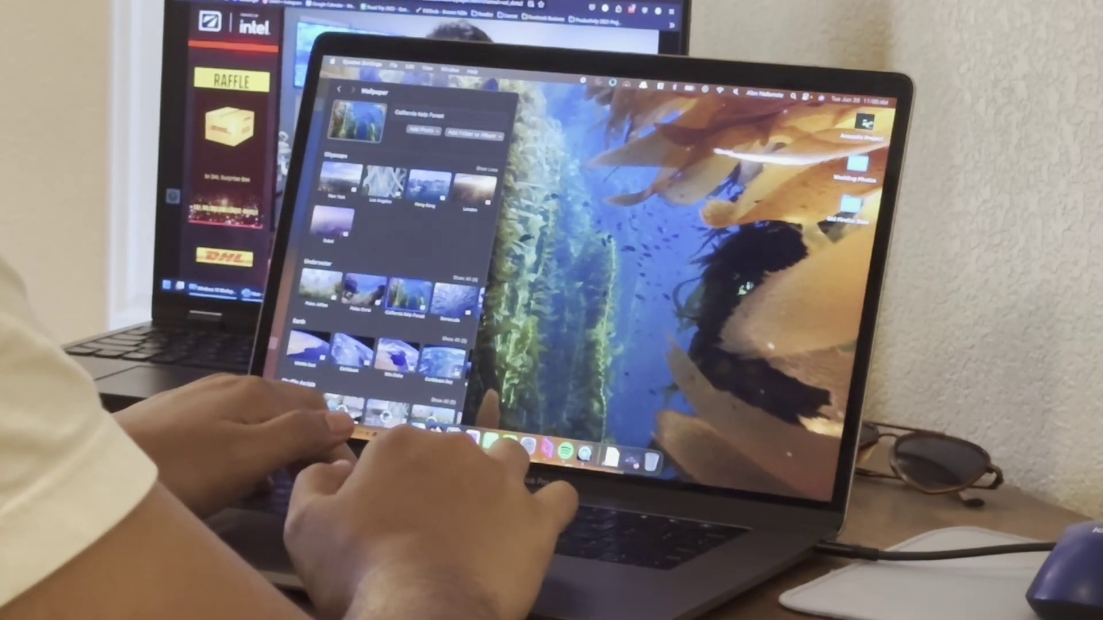
# Step: Show all Underwater wallpapers, apply Barracuda and preview it on the lock screen
pyautogui.click(466, 282)
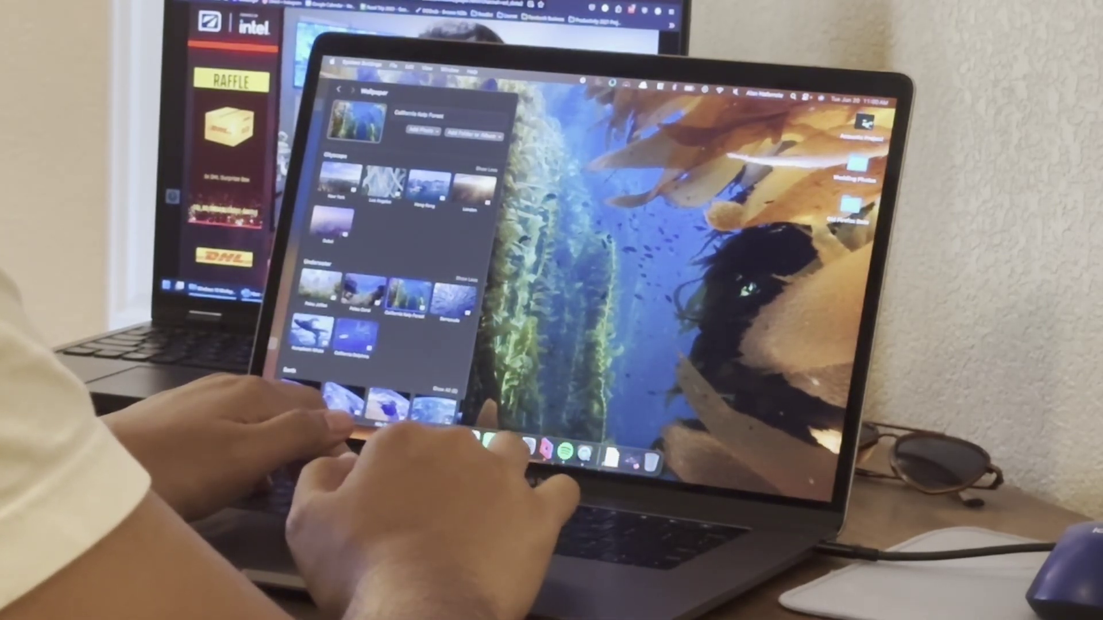
pyautogui.click(450, 313)
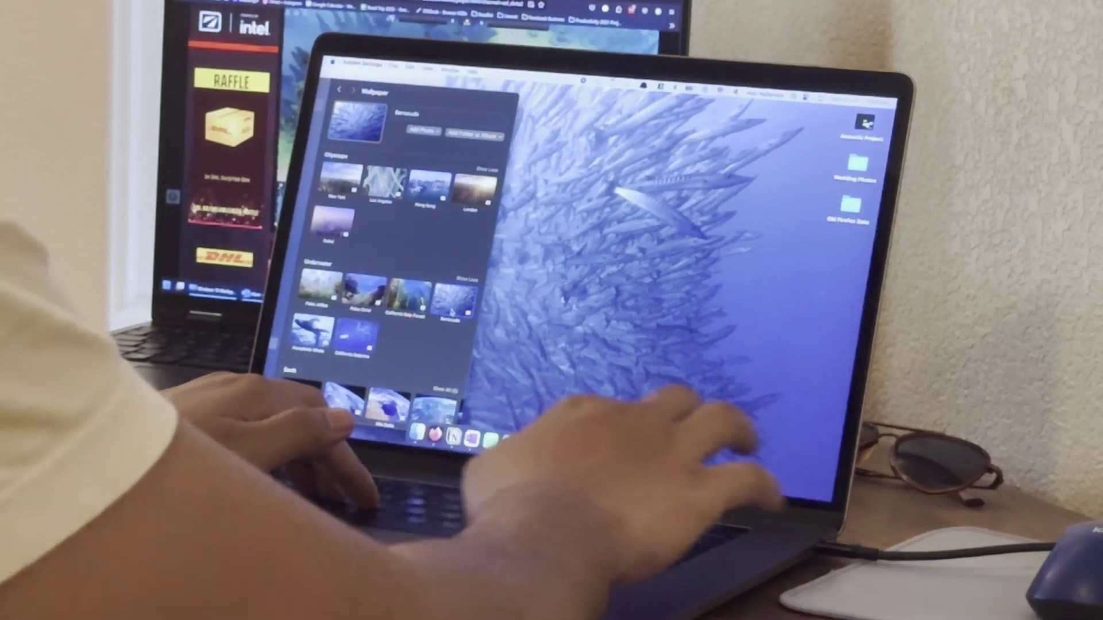
pyautogui.press('ctrl+super+q')
pyautogui.click(450, 311)
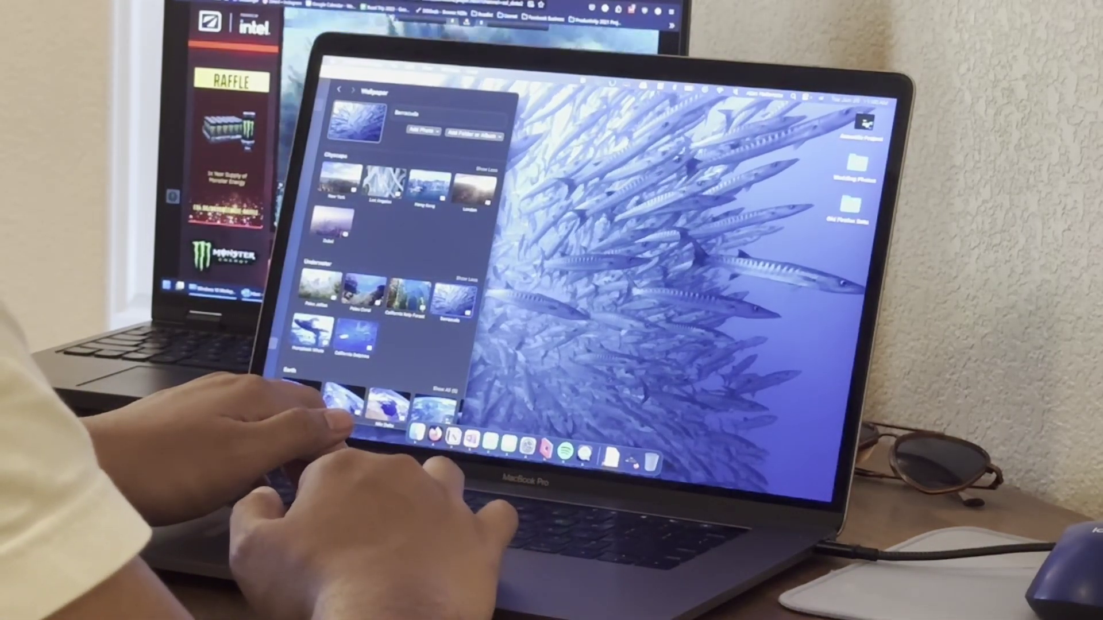
# Step: Apply the Humpback Whale and California Dolphins wallpapers in turn, previewing each on the lock screen
pyautogui.click(322, 342)
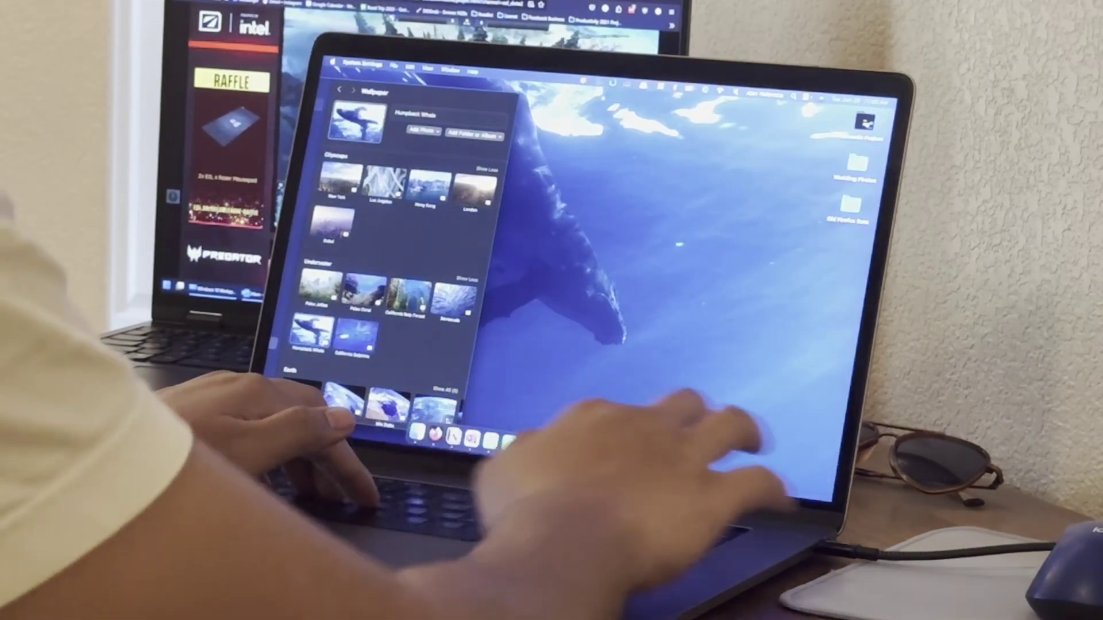
pyautogui.press('ctrl+super+q')
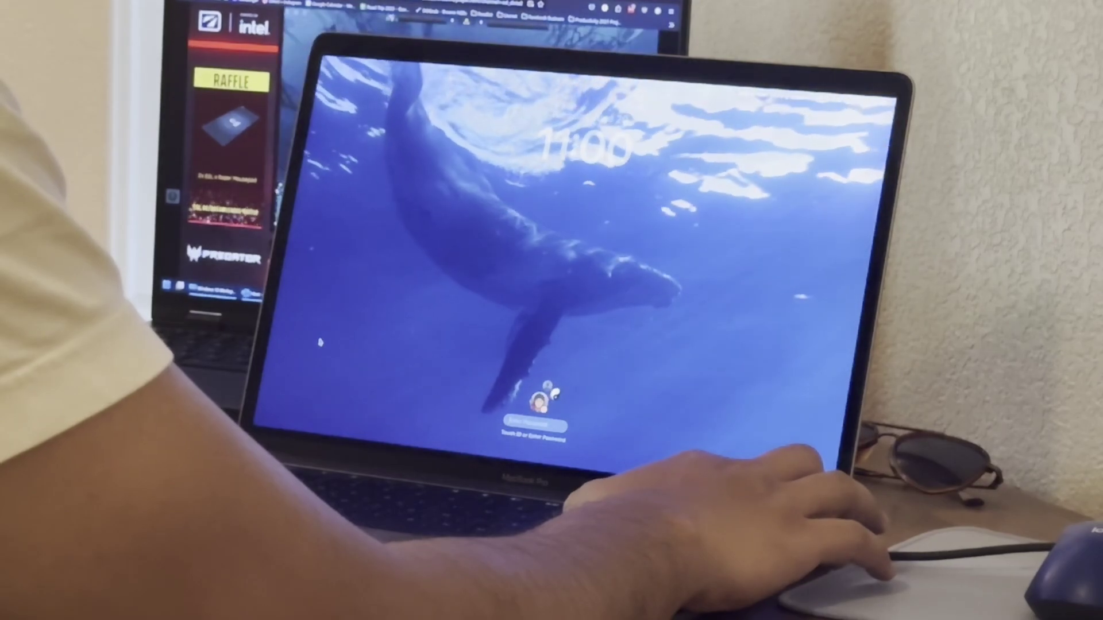
pyautogui.click(357, 342)
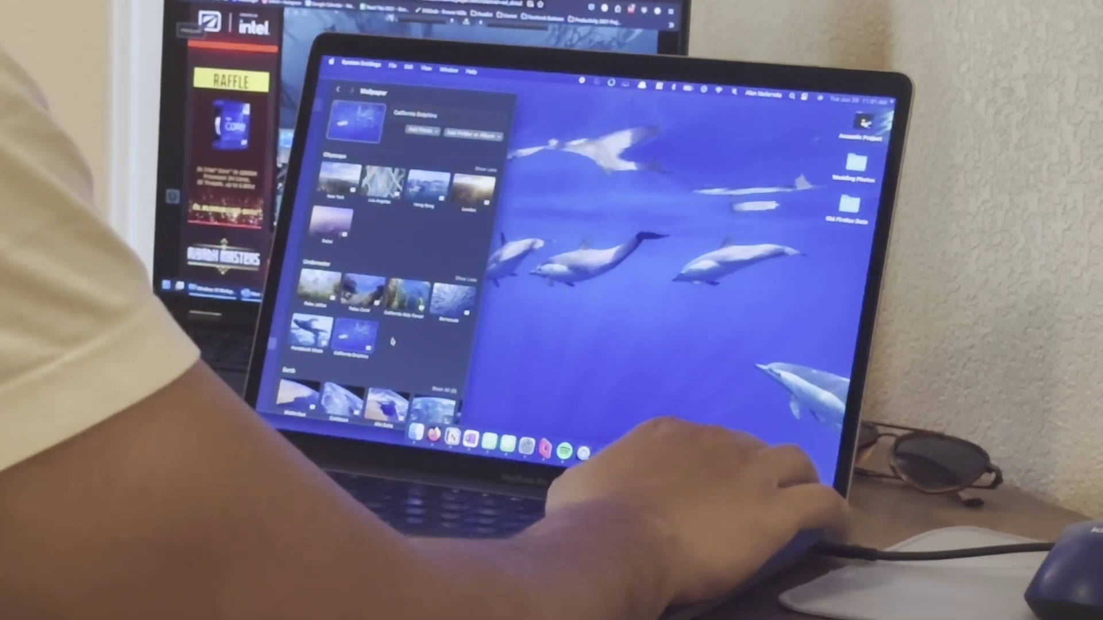
pyautogui.press('ctrl+super+q')
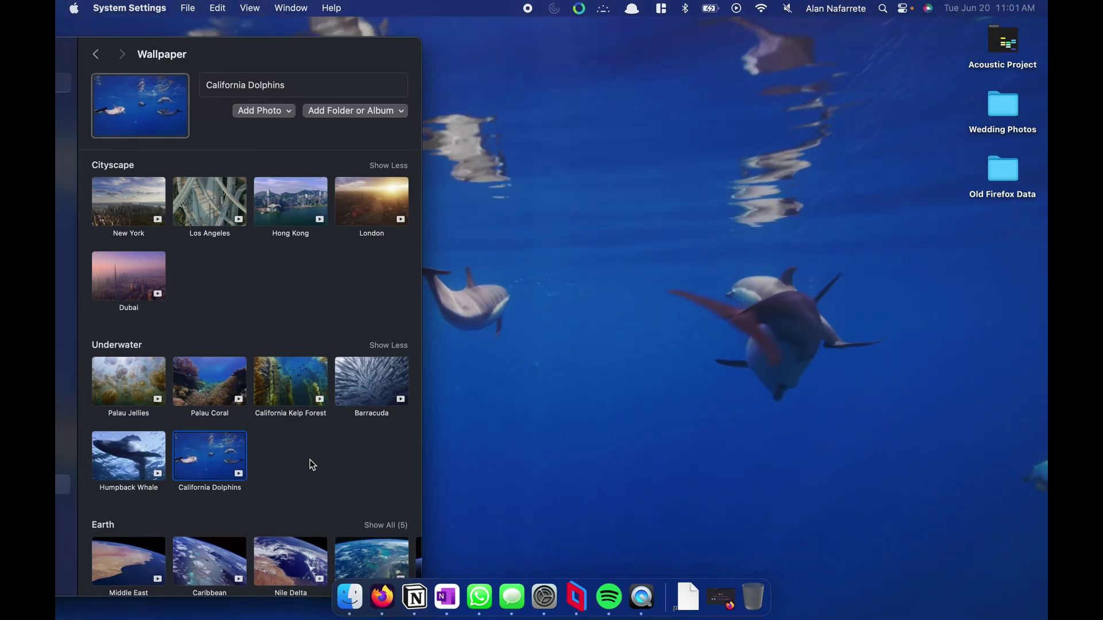
# Step: Show all Earth wallpapers, apply Middle East and preview it on the lock screen
pyautogui.scroll(-5, 309, 460)
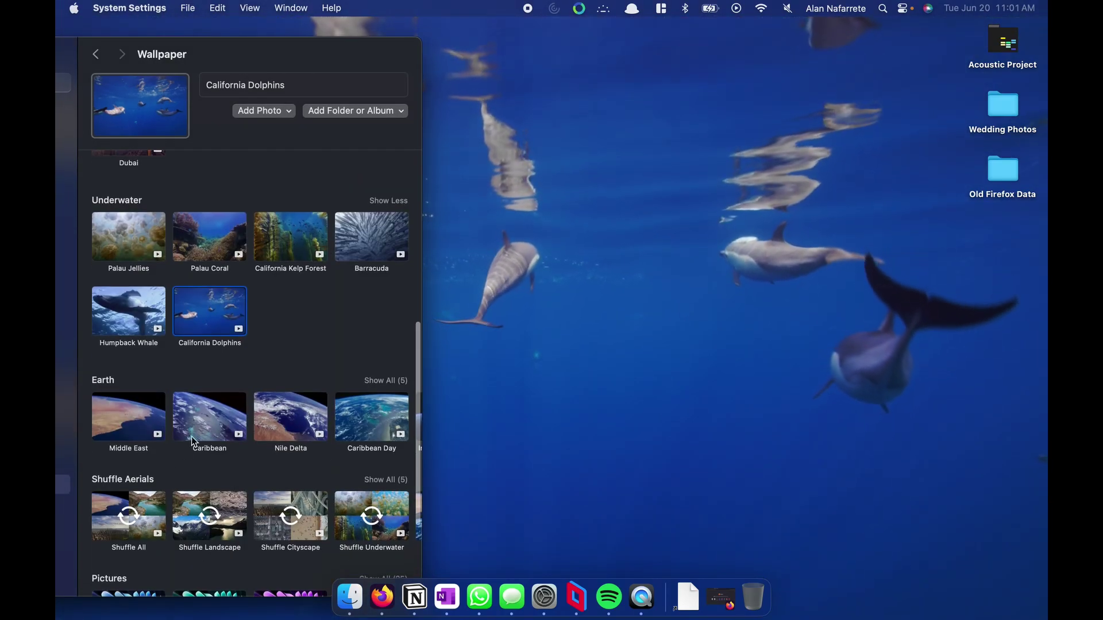
pyautogui.click(386, 381)
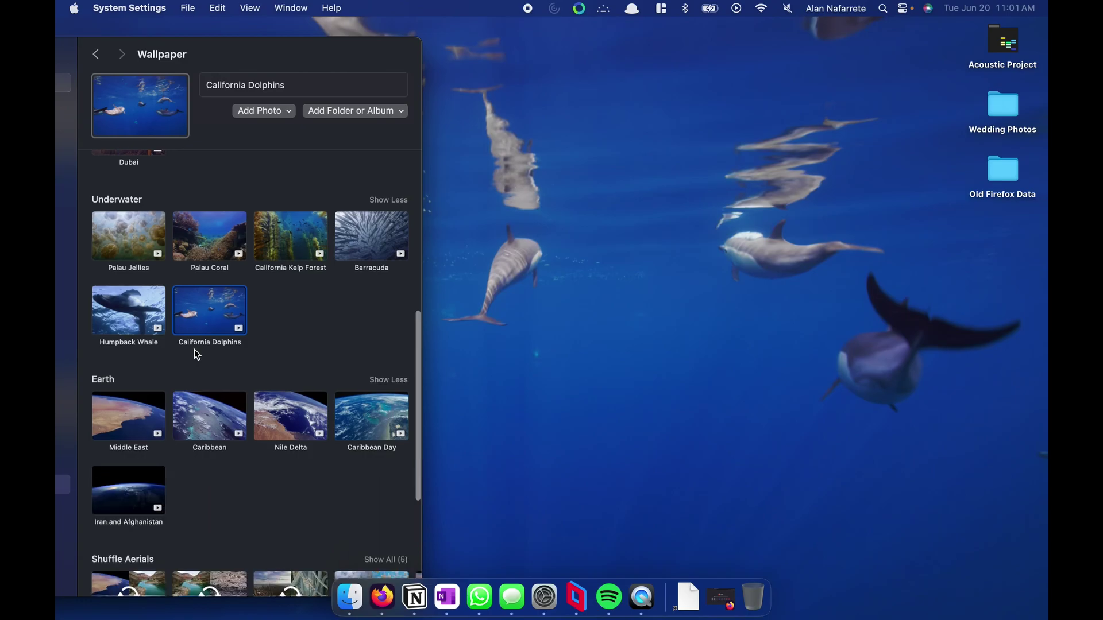
pyautogui.scroll(-1, 194, 349)
pyautogui.click(127, 384)
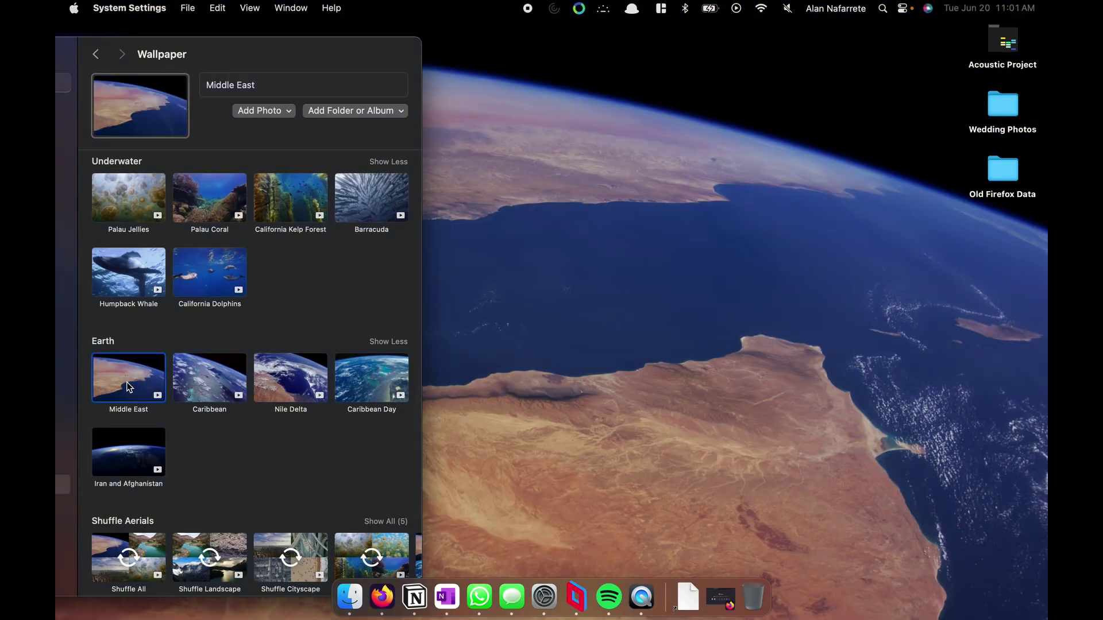
pyautogui.press('ctrl+super+q')
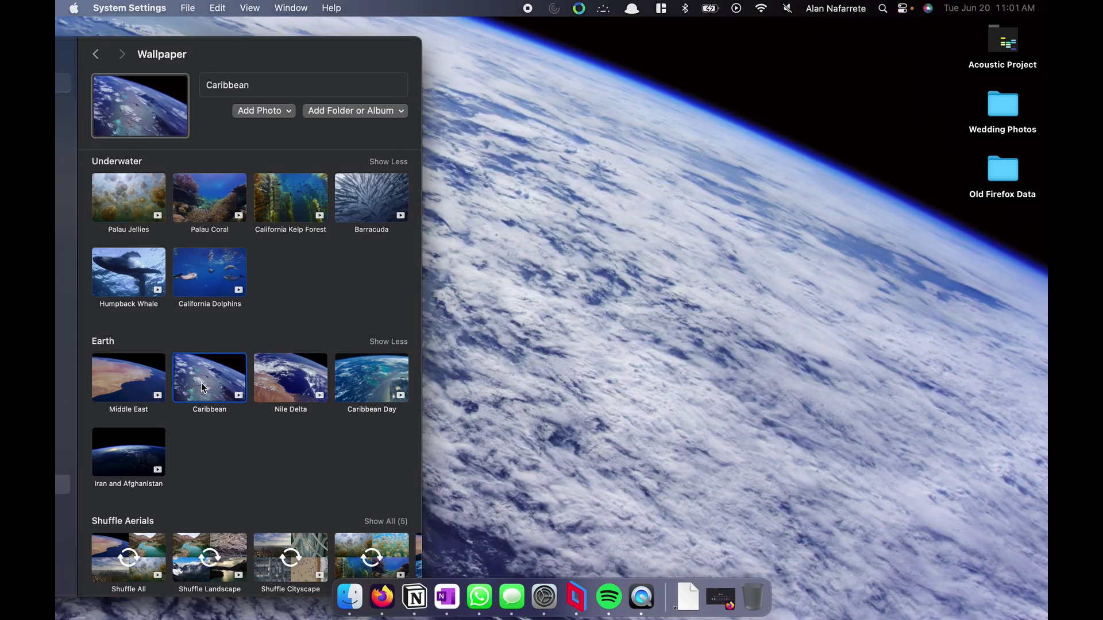
# Step: Preview the Caribbean Earth wallpaper on the lock screen, apply Nile Delta, preview it there too and wake the Mac
pyautogui.press('ctrl+super+q')
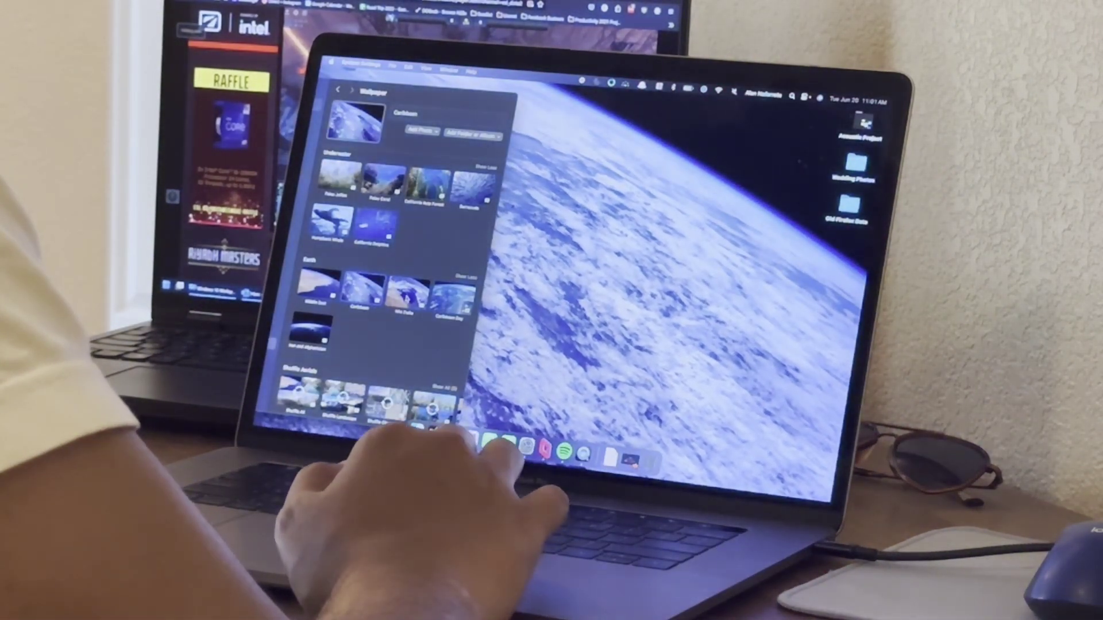
pyautogui.click(407, 291)
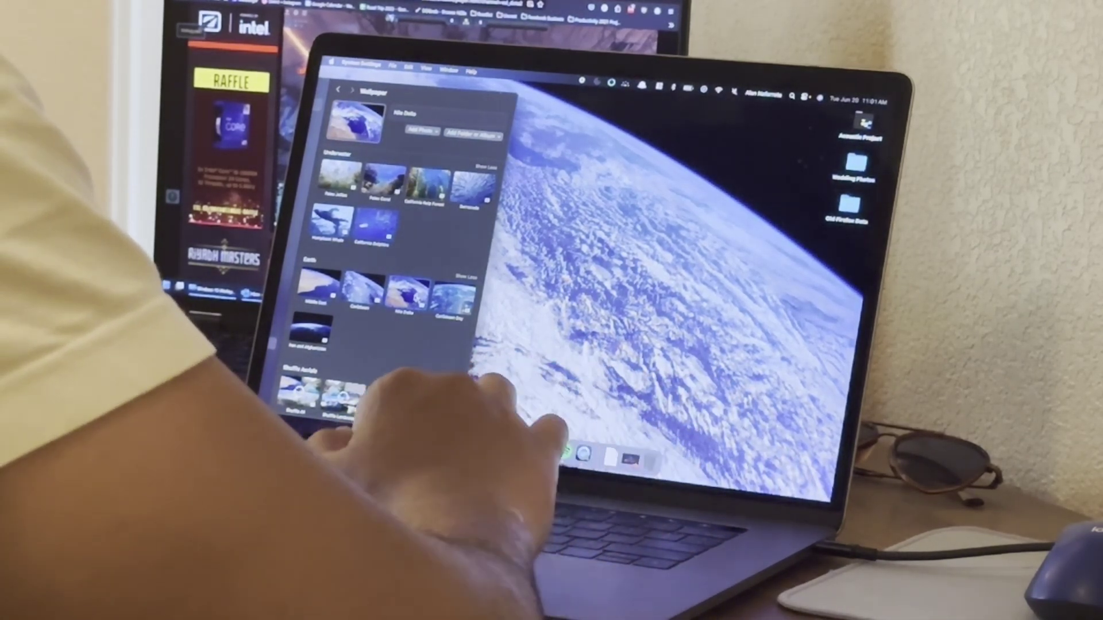
pyautogui.press('ctrl+super+q')
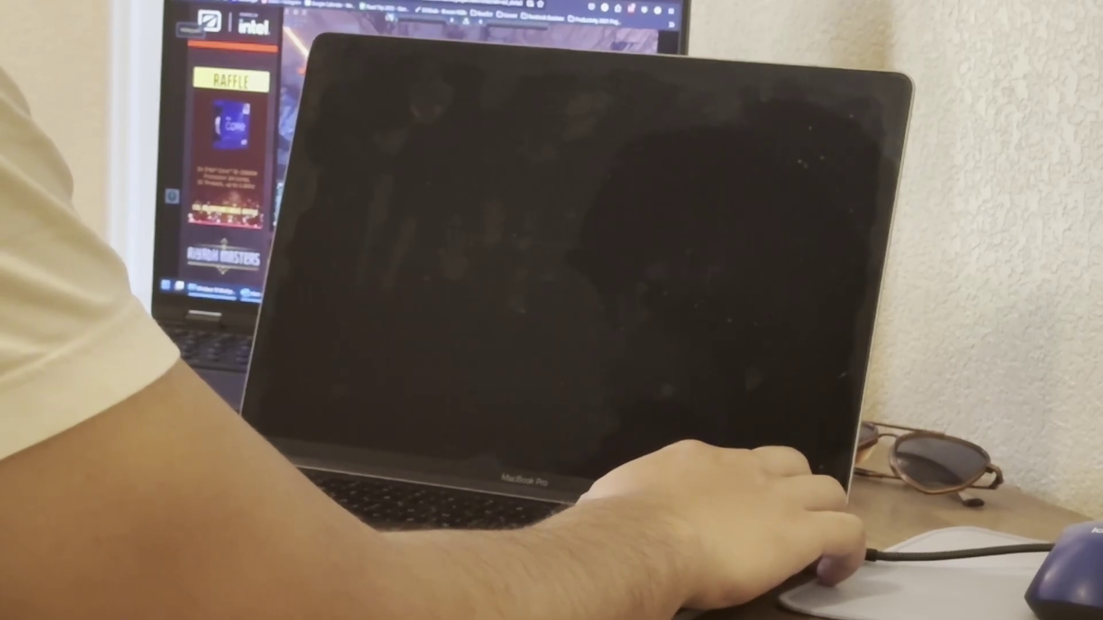
pyautogui.press('XF86PowerOff')
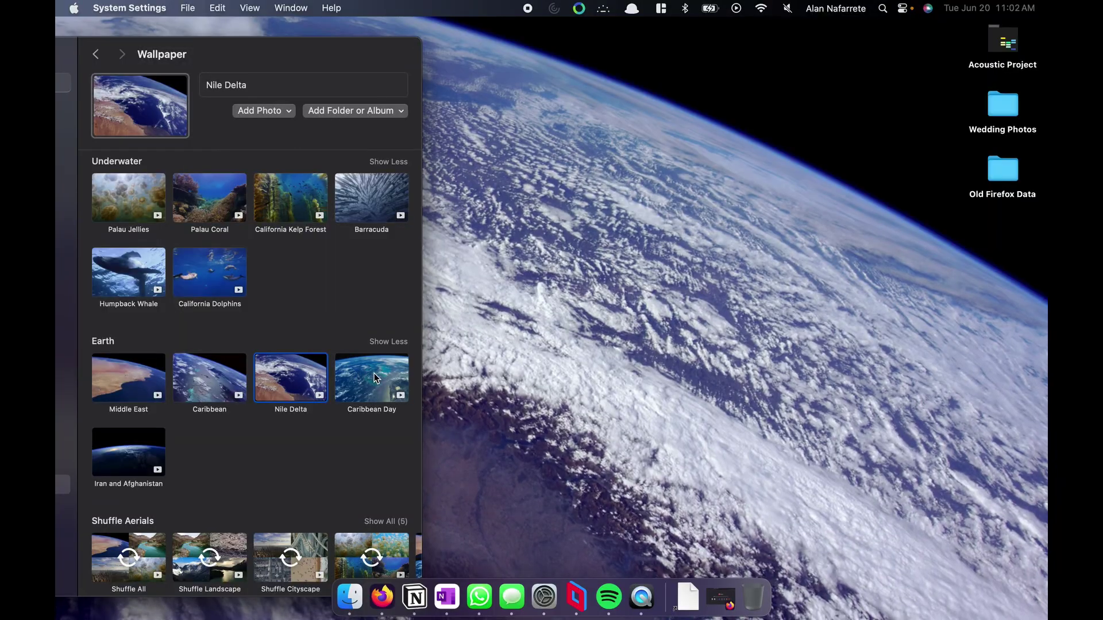
# Step: Apply the Caribbean Day and the Iran and Afghanistan Earth wallpapers in turn, previewing each on the lock screen
pyautogui.press('ctrl+super+q')
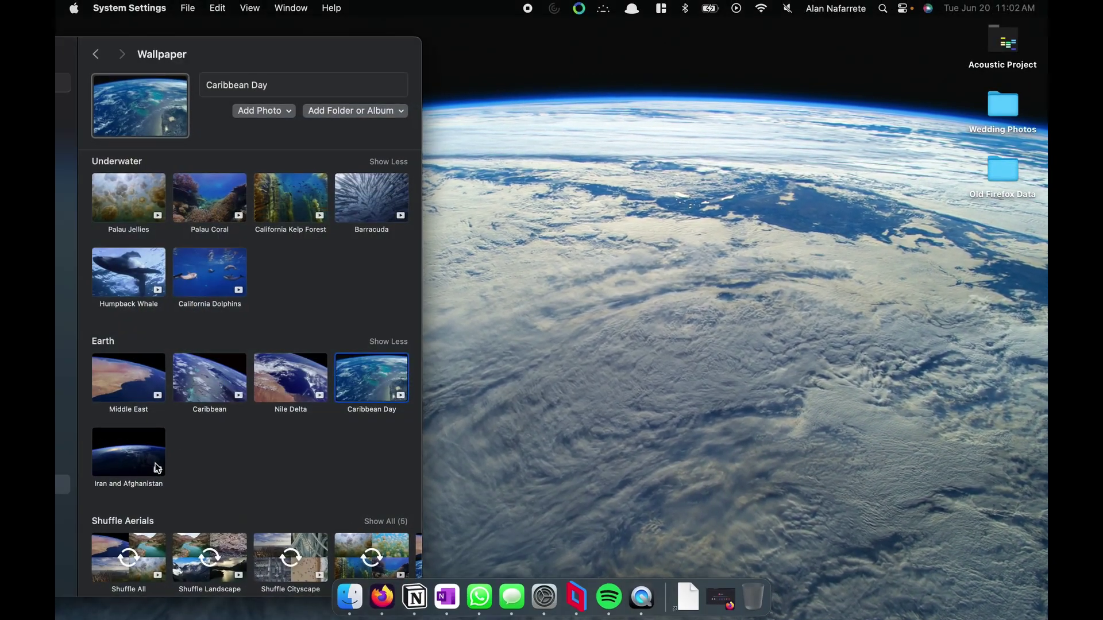
pyautogui.click(138, 466)
pyautogui.press('ctrl+super+q')
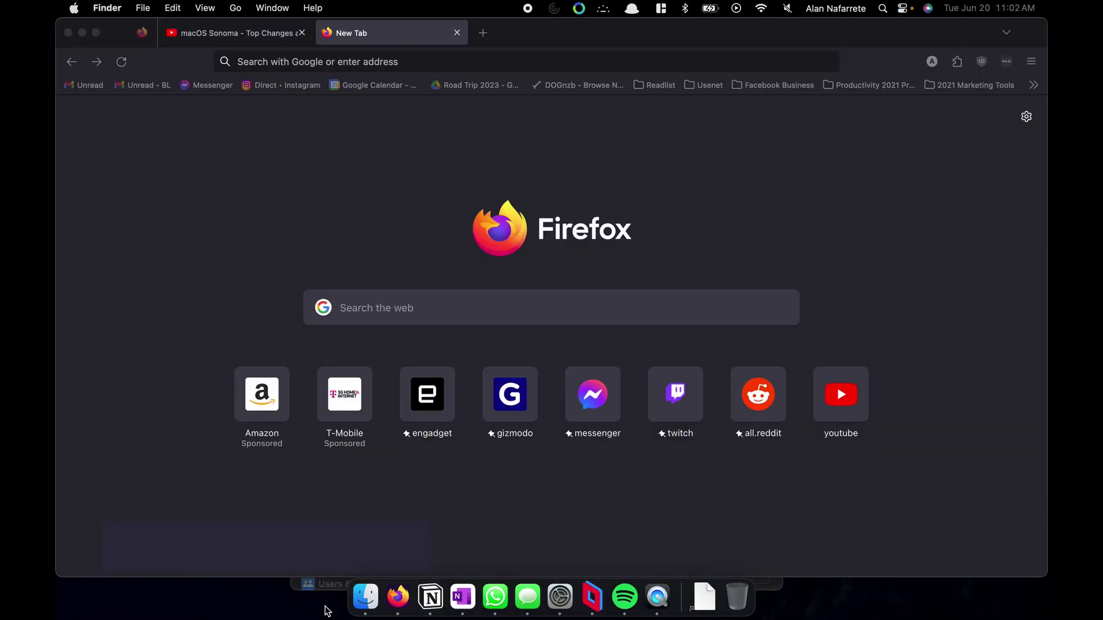
# Step: Reveal the desktop by way of the exposed wallpaper, bring the Firefox window back and switch to System Settings
pyautogui.click(327, 611)
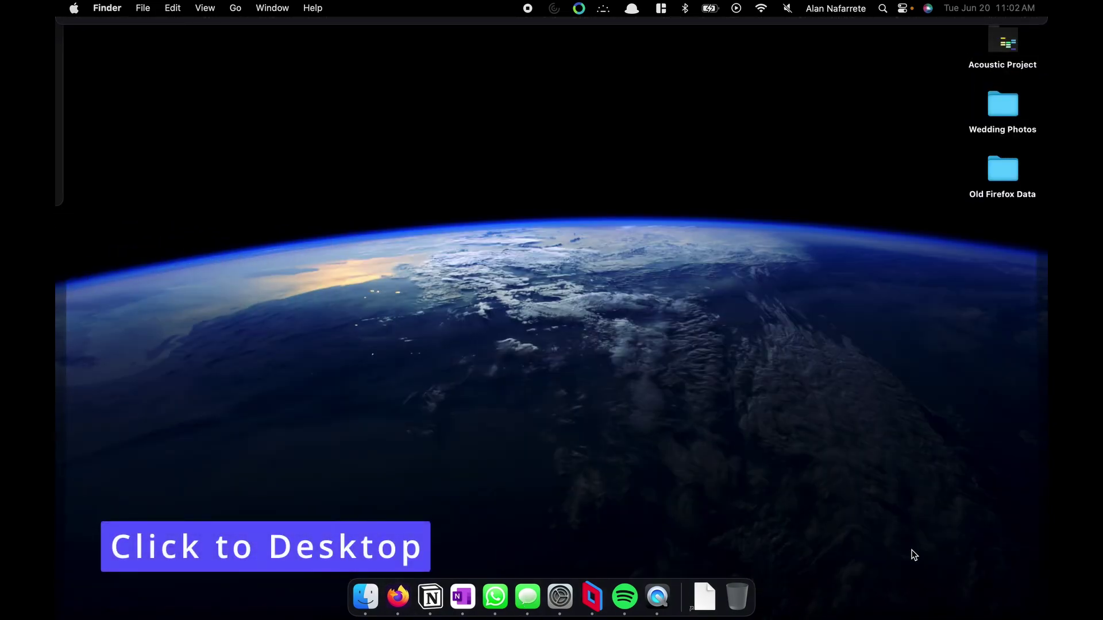
pyautogui.click(397, 600)
pyautogui.click(568, 599)
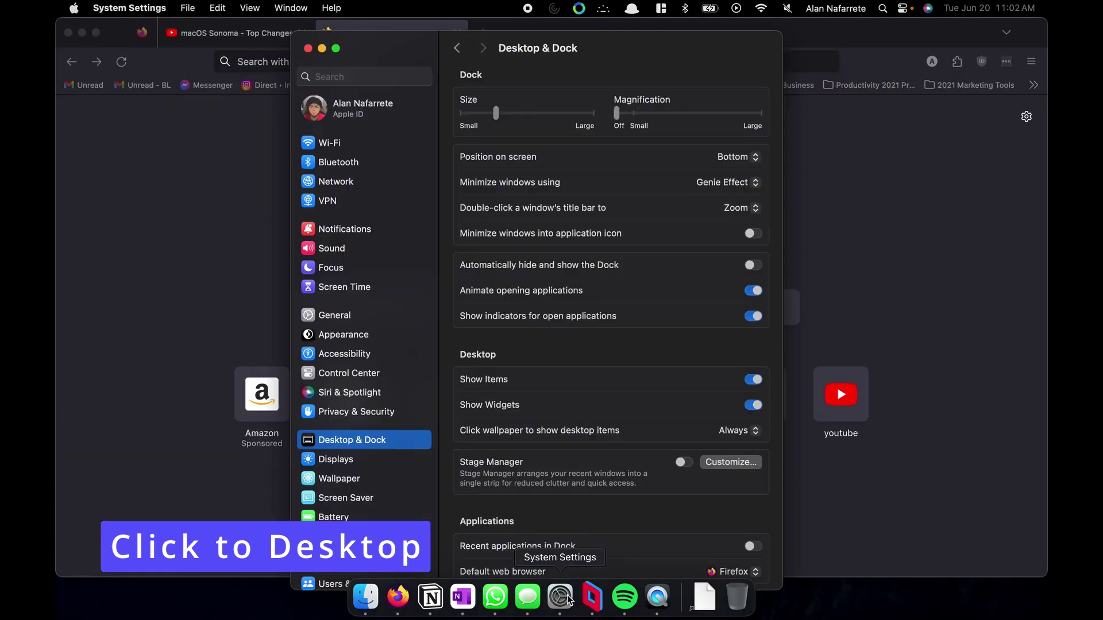
# Step: Check the choices for "Click wallpaper to show desktop items" in Desktop & Dock, leaving it on Always
pyautogui.scroll(-3, 596, 389)
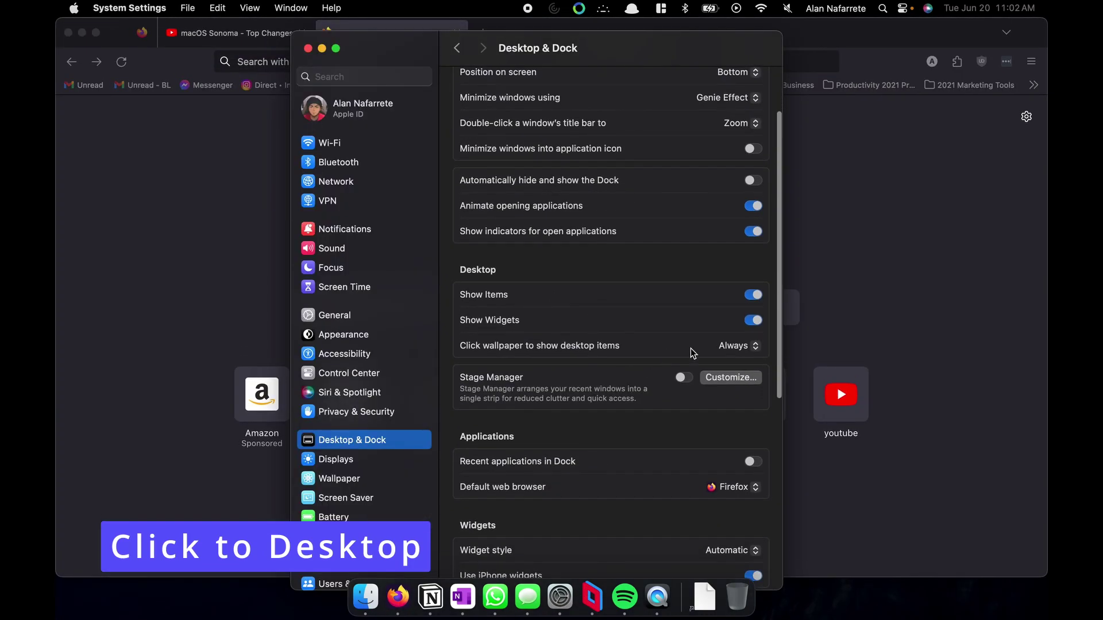
pyautogui.click(741, 348)
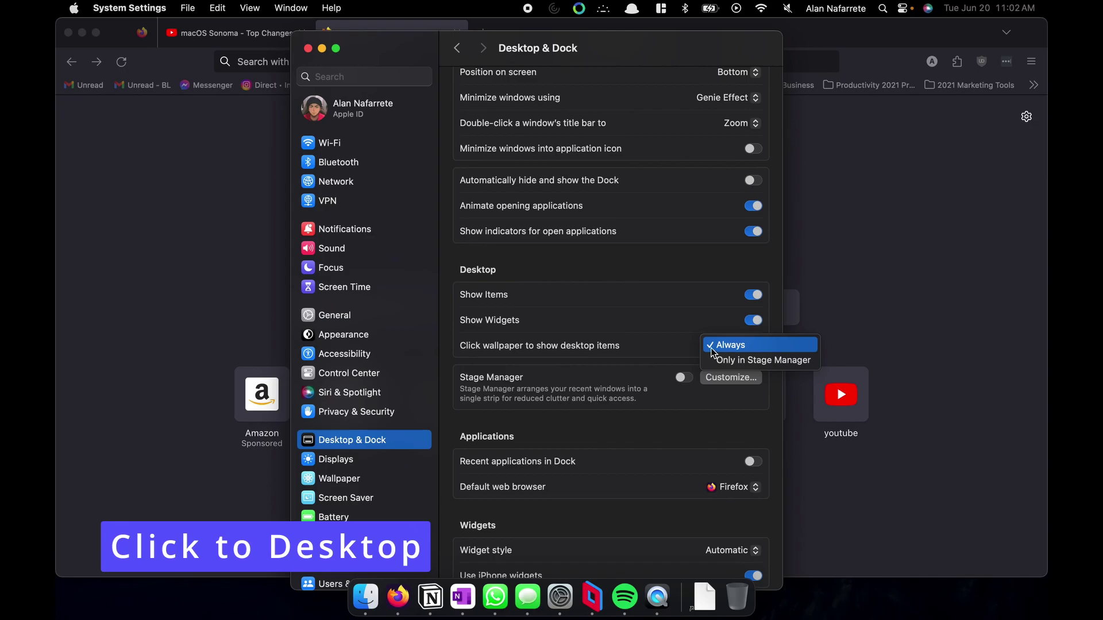
pyautogui.click(630, 363)
# Step: Open the widget gallery from the desktop and place the small suggested Batteries widget in the desktop's upper-left corner
pyautogui.rightClick(694, 280)
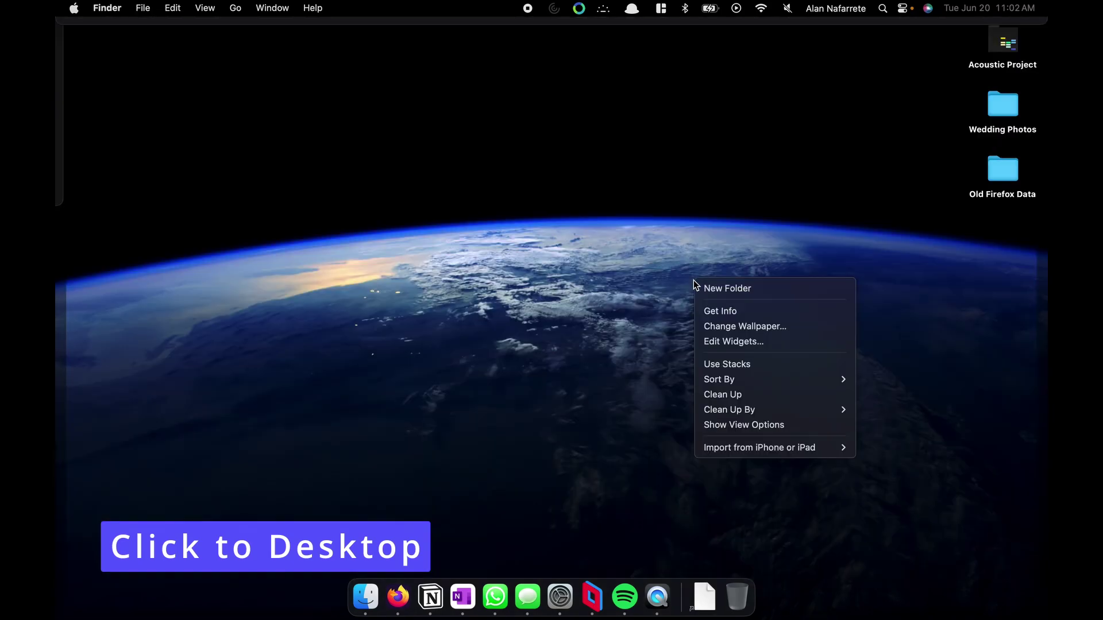
pyautogui.click(752, 342)
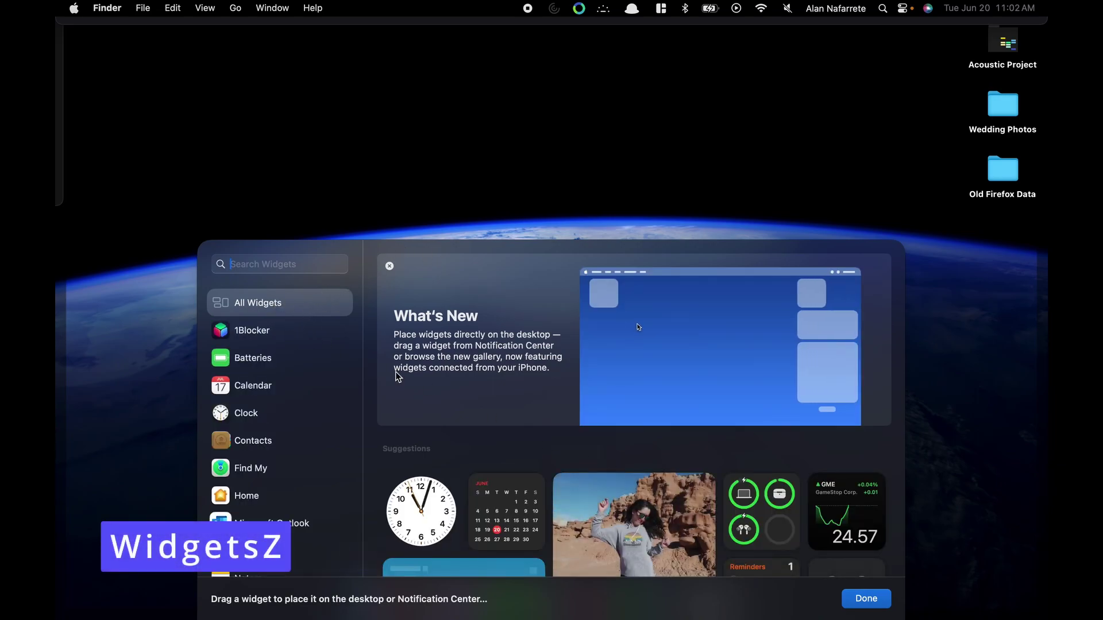
pyautogui.scroll(-2, 746, 506)
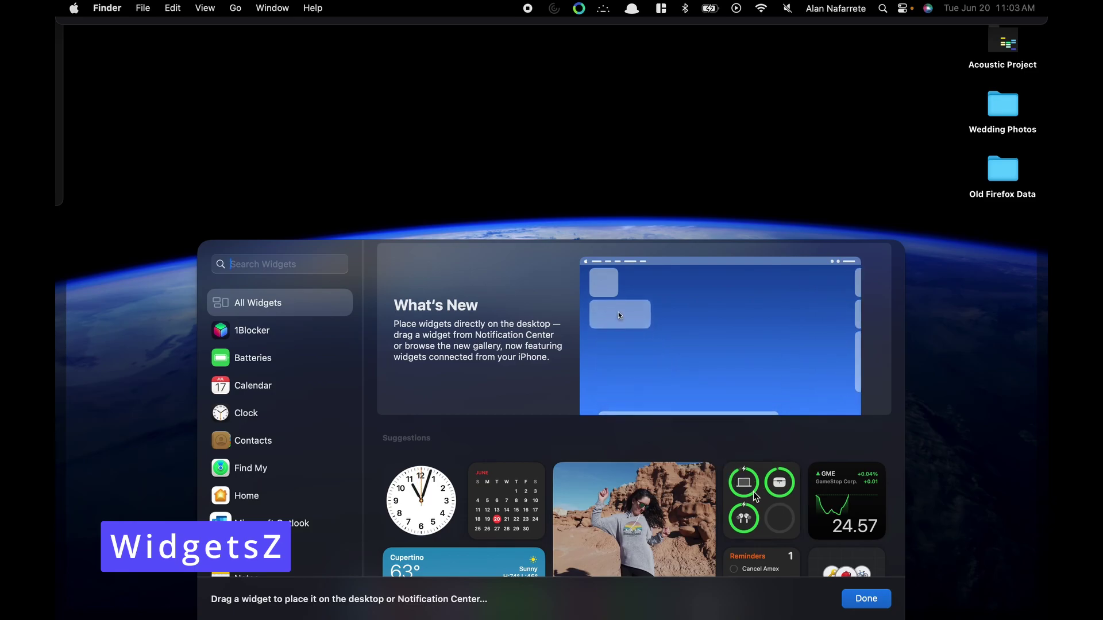
pyautogui.click(754, 495)
pyautogui.moveTo(758, 498); pyautogui.dragTo(190, 4)
pyautogui.click(194, 32)
# Step: Look through the widget gallery's app sections from Batteries to Notes for widgets available to place on the desktop
pyautogui.scroll(-5, 630, 394)
pyautogui.scroll(-9, 676, 498)
pyautogui.scroll(-3, 676, 498)
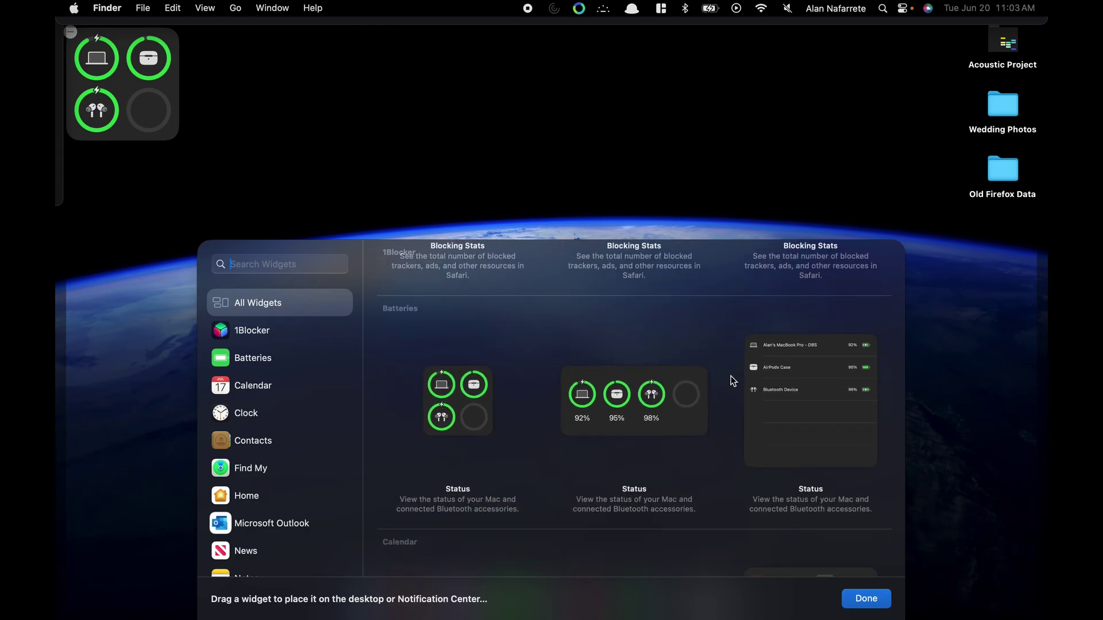
pyautogui.scroll(-10, 733, 381)
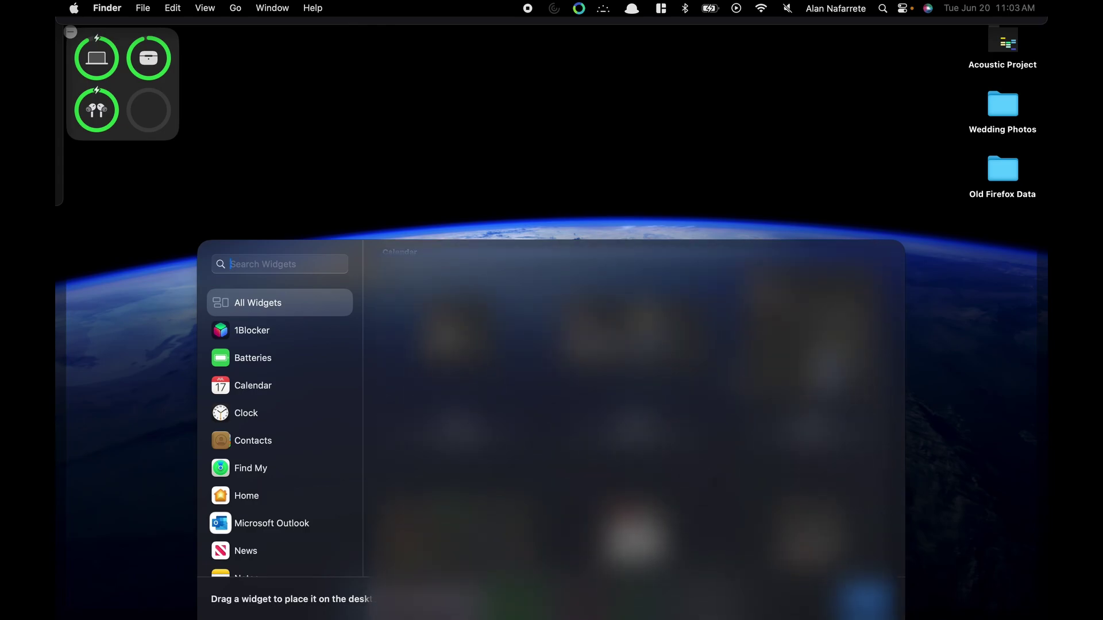
pyautogui.scroll(-9, 634, 409)
pyautogui.scroll(-20, 730, 381)
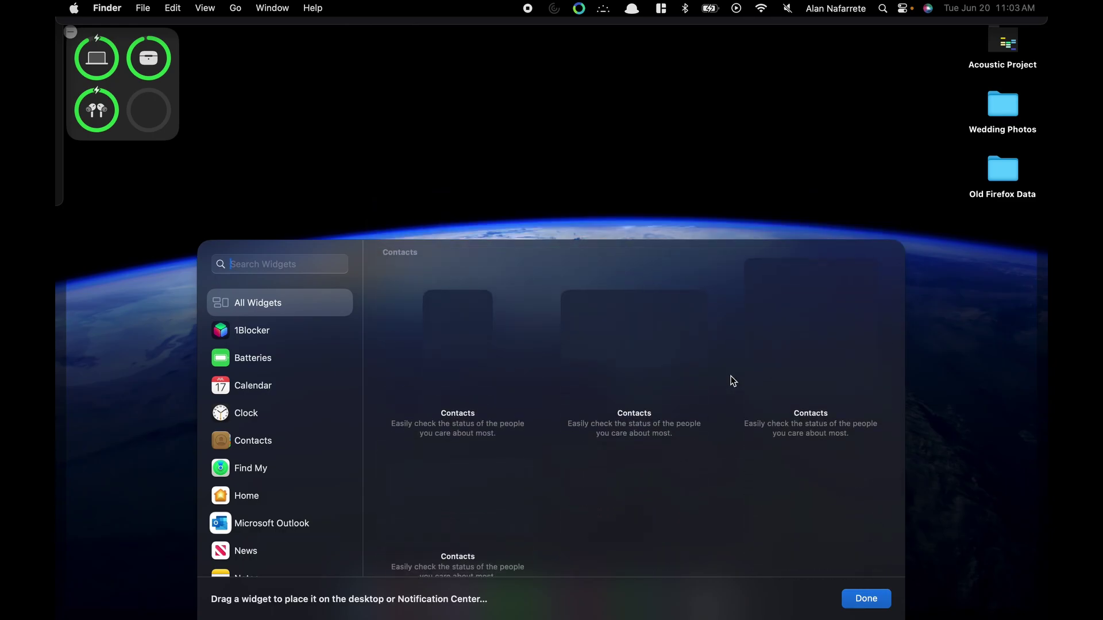
pyautogui.scroll(-15, 733, 381)
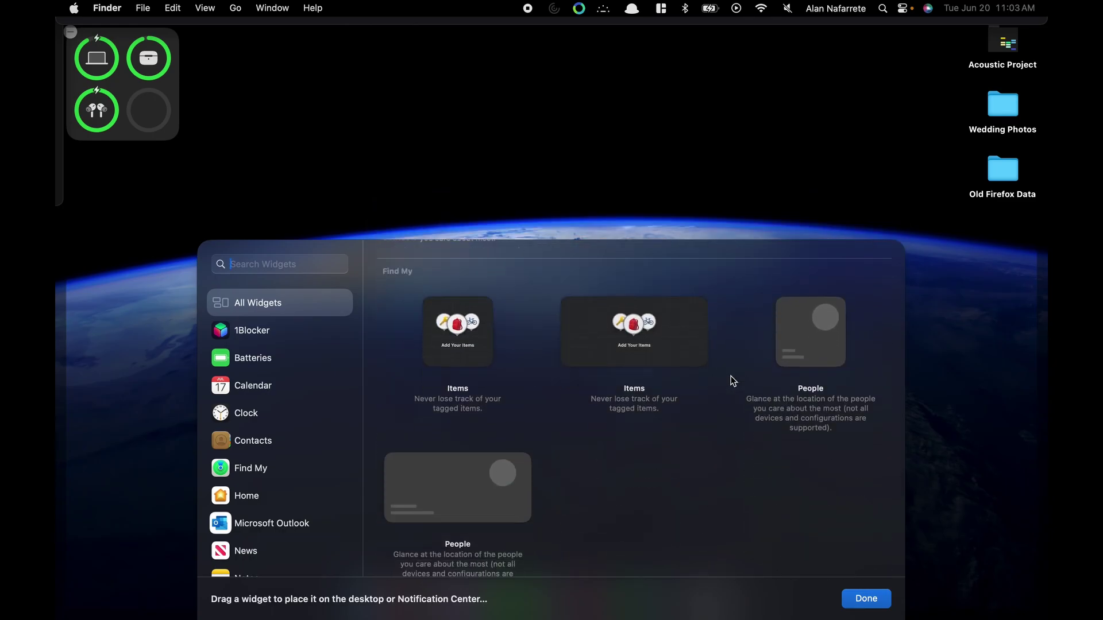
pyautogui.scroll(-5, 733, 381)
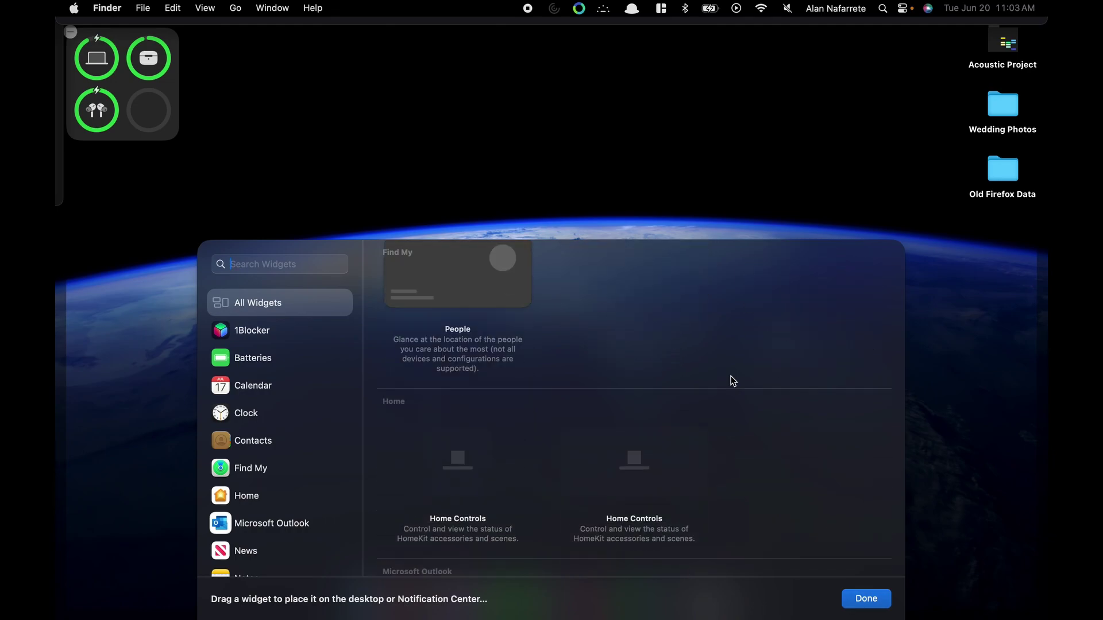
pyautogui.scroll(-12, 733, 381)
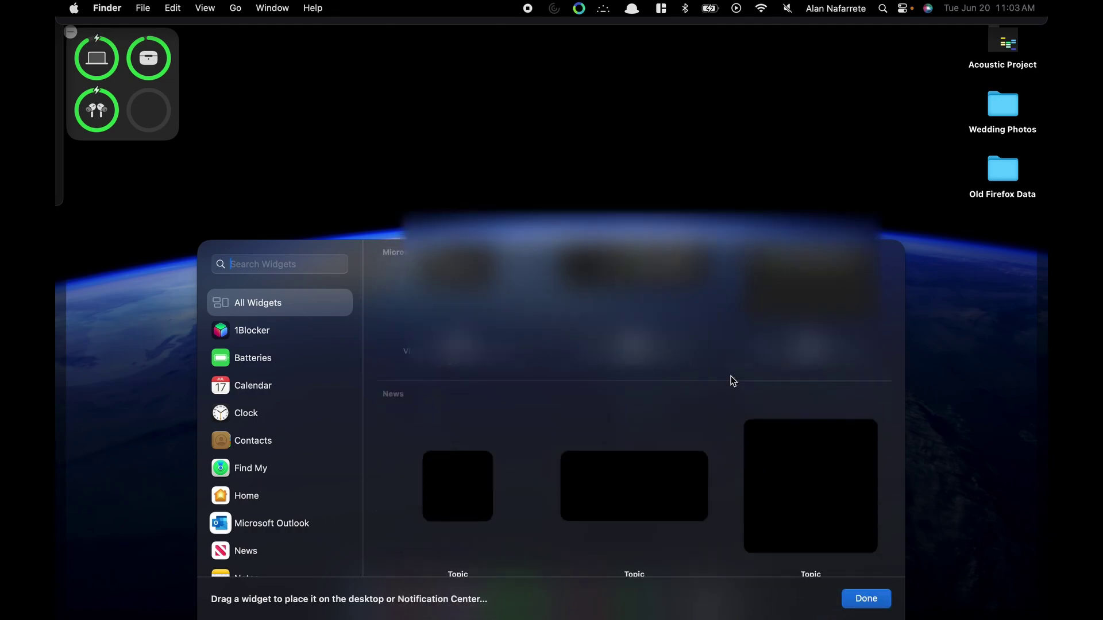
pyautogui.scroll(-6, 733, 381)
pyautogui.scroll(2, 733, 381)
pyautogui.scroll(-2, 733, 381)
pyautogui.scroll(-15, 733, 381)
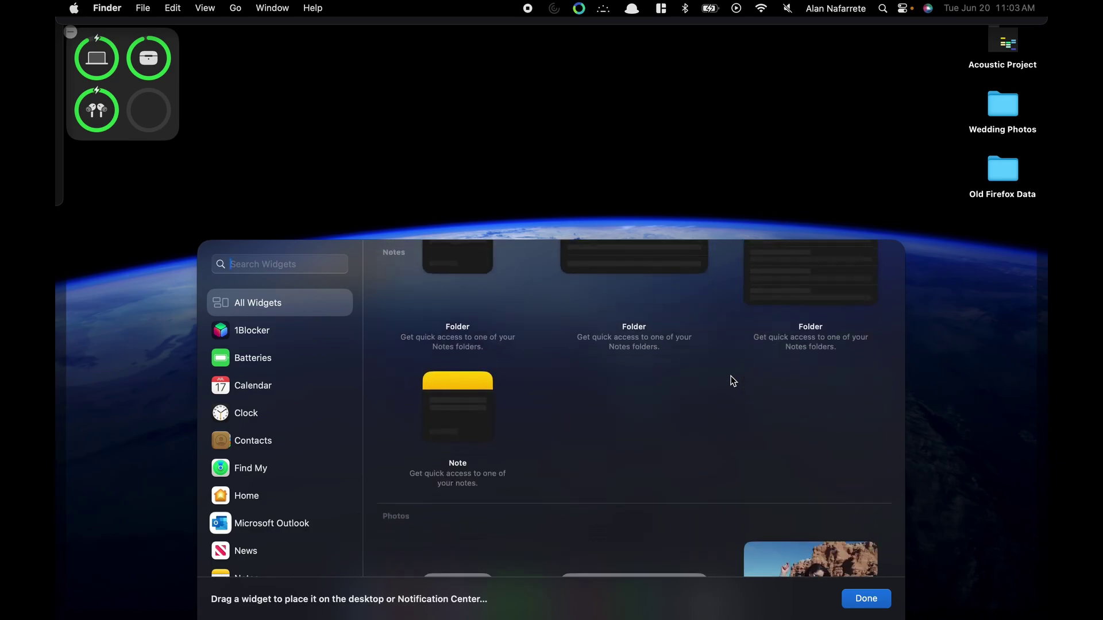
# Step: Examine the Featured and Album widgets offered in the gallery's Photos section
pyautogui.scroll(-10, 733, 381)
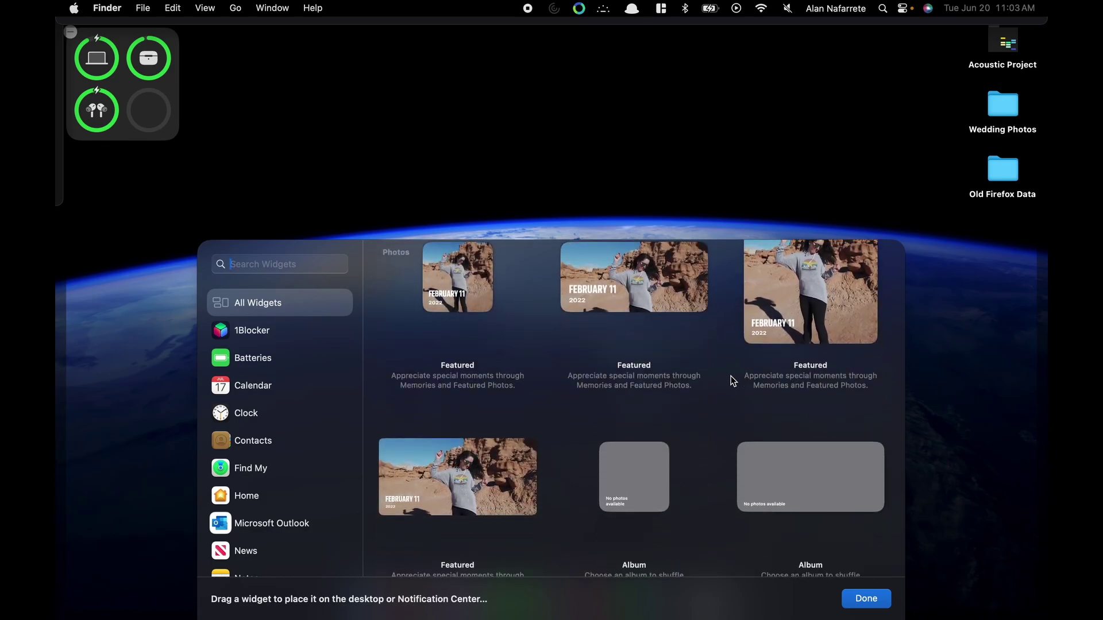
pyautogui.scroll(5, 733, 381)
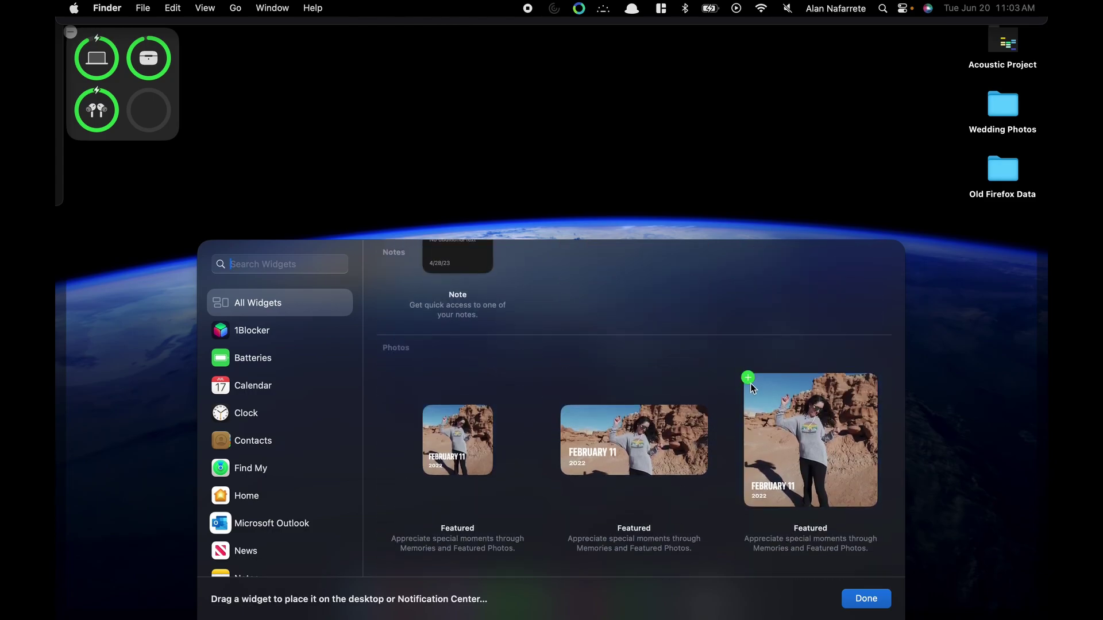
pyautogui.scroll(3, 741, 399)
pyautogui.scroll(-10, 730, 440)
pyautogui.scroll(5, 730, 440)
pyautogui.scroll(3, 730, 440)
pyautogui.scroll(-4, 729, 440)
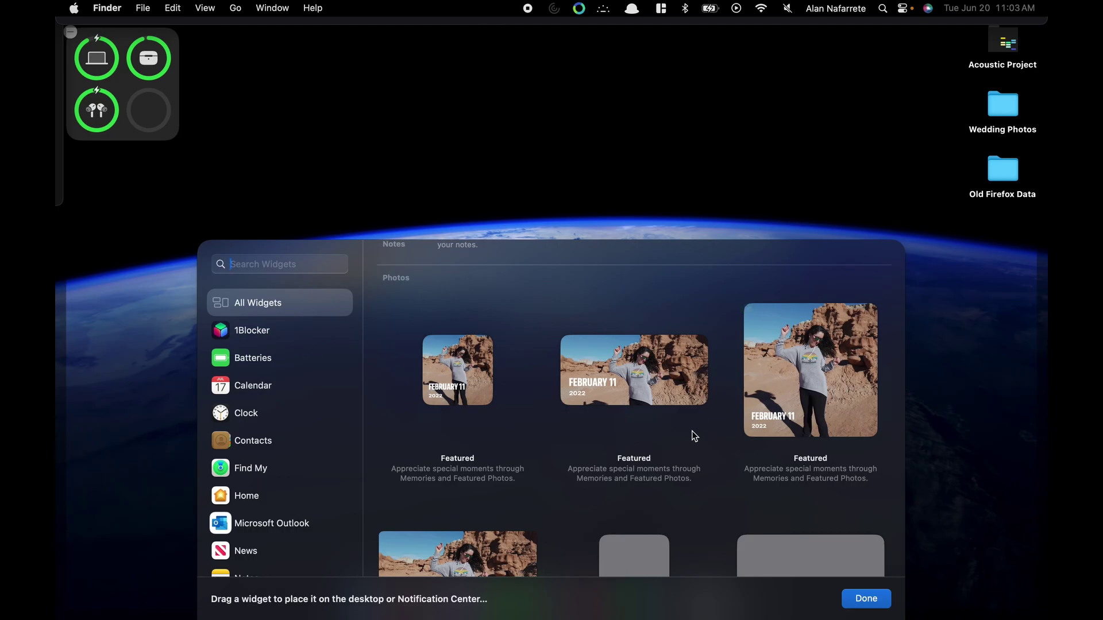
# Step: Look over the widgets offered in the Reminders, Screen Time, Shortcuts, Stocks and Tips sections of the gallery
pyautogui.scroll(-10, 691, 431)
pyautogui.scroll(-5, 692, 431)
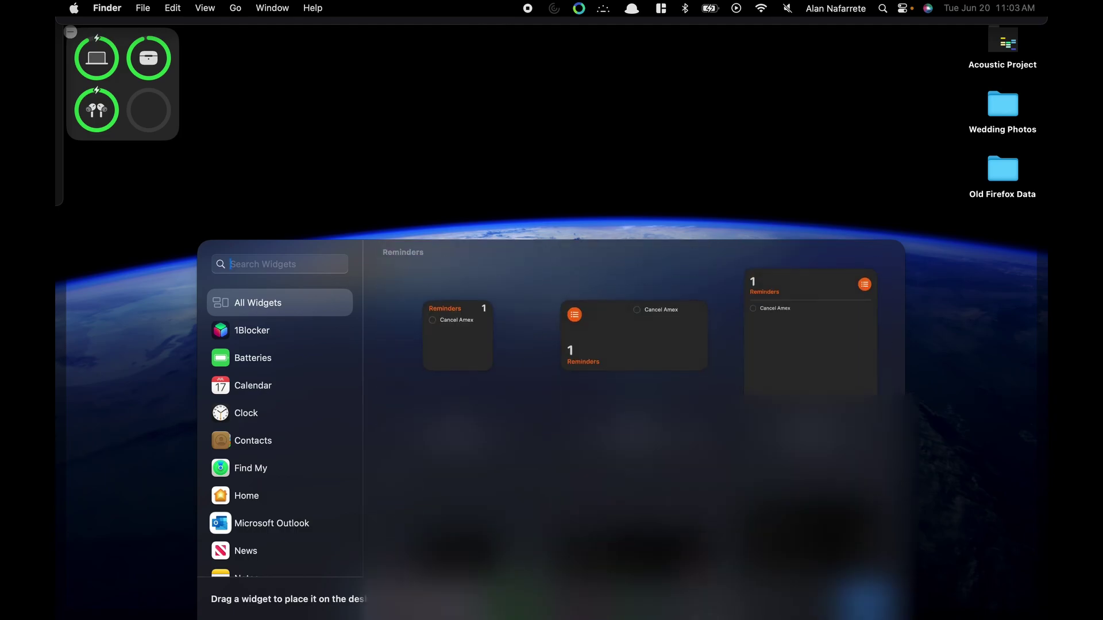
pyautogui.scroll(-5, 692, 431)
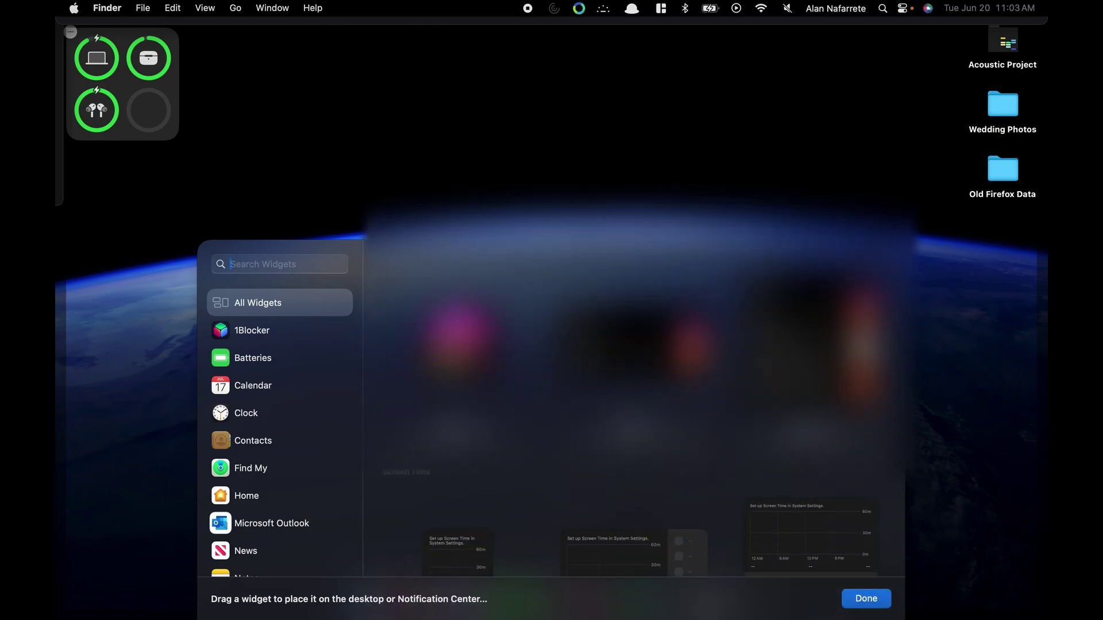
pyautogui.scroll(-3, 692, 437)
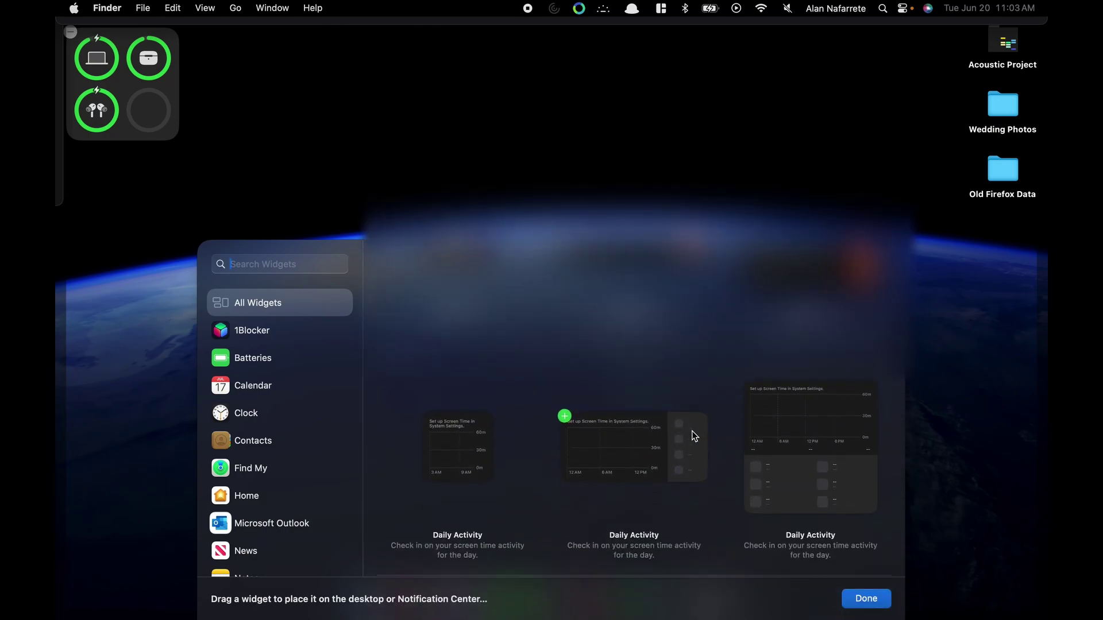
pyautogui.scroll(5, 692, 437)
pyautogui.scroll(-5, 692, 435)
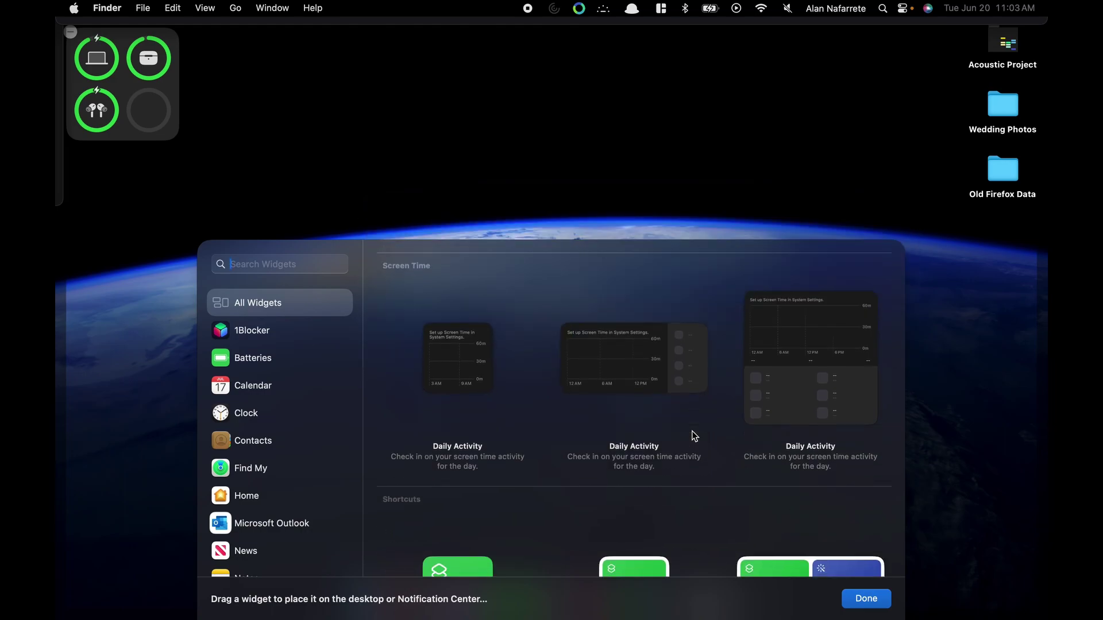
pyautogui.scroll(1, 693, 437)
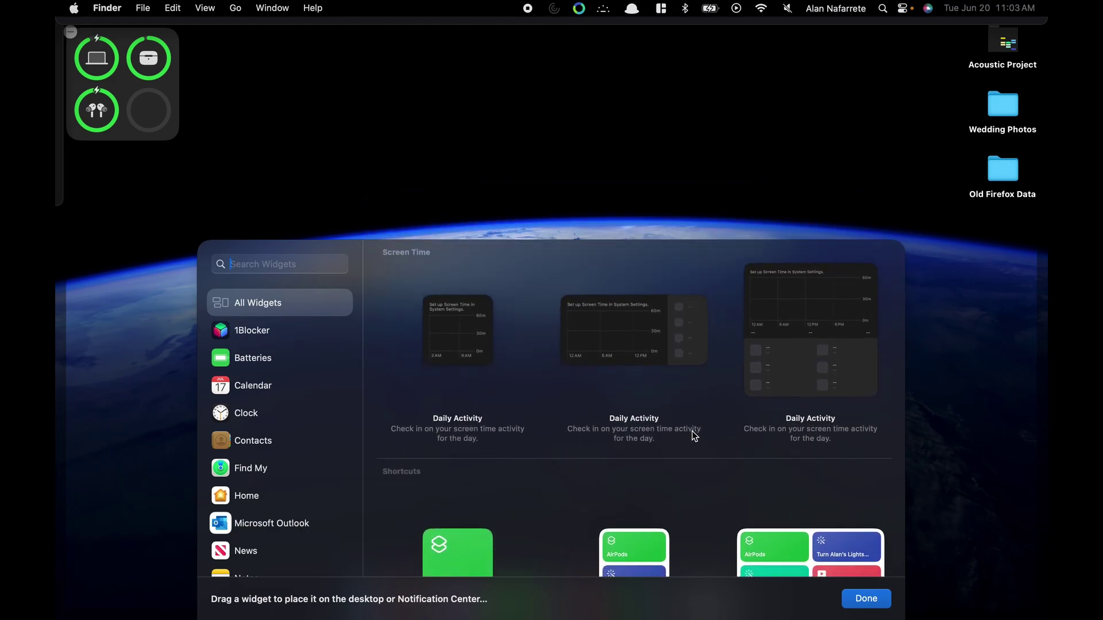
pyautogui.scroll(-2, 694, 436)
pyautogui.scroll(-4, 694, 437)
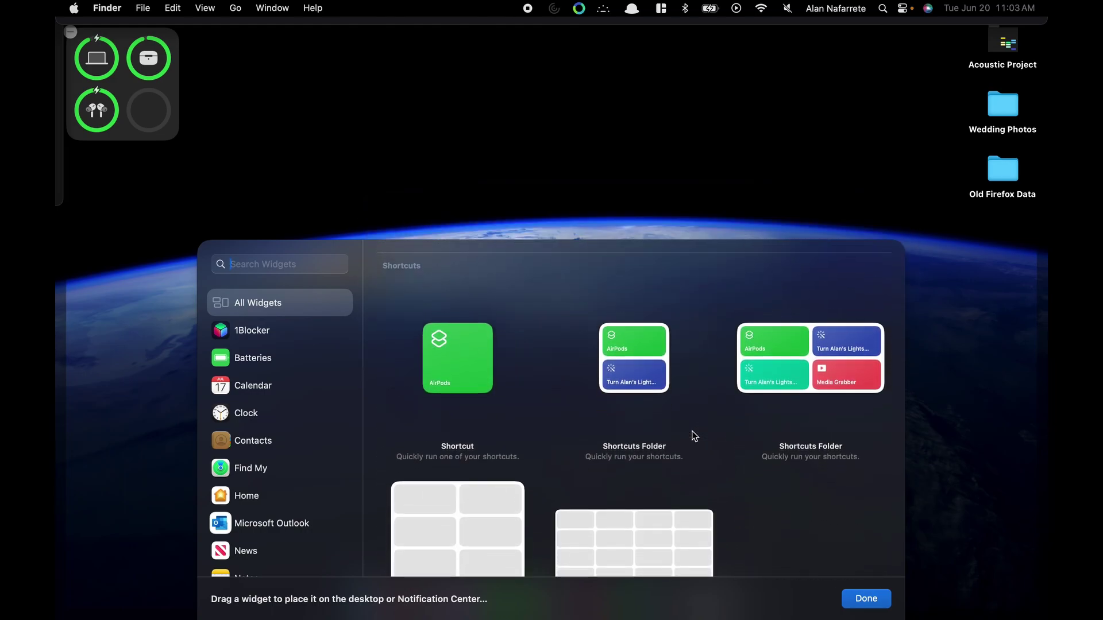
pyautogui.scroll(-10, 693, 435)
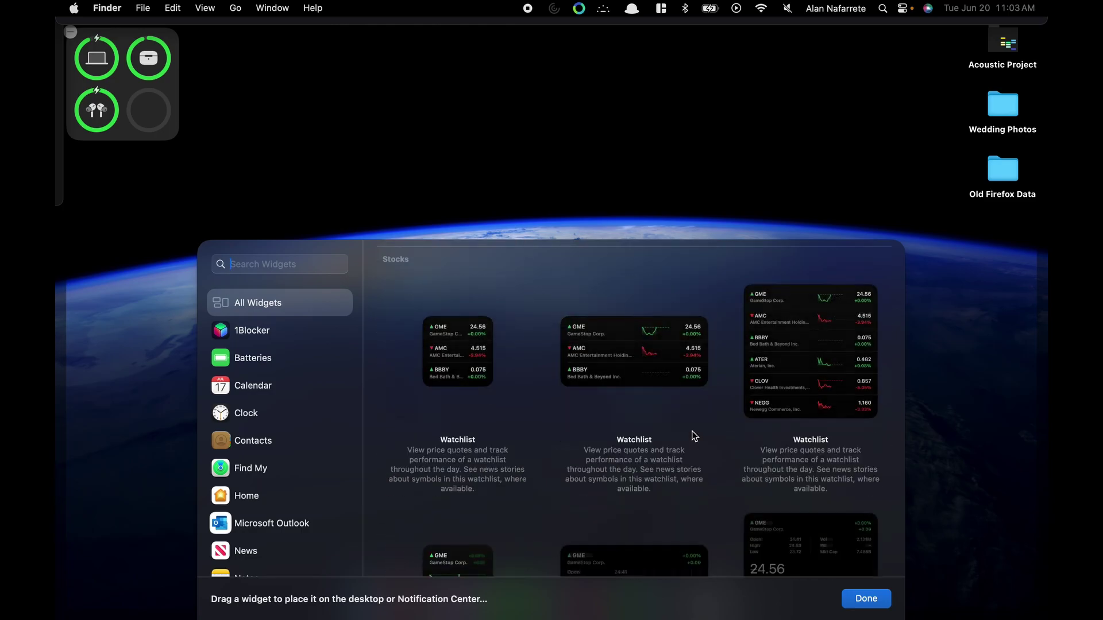
pyautogui.scroll(-8, 694, 436)
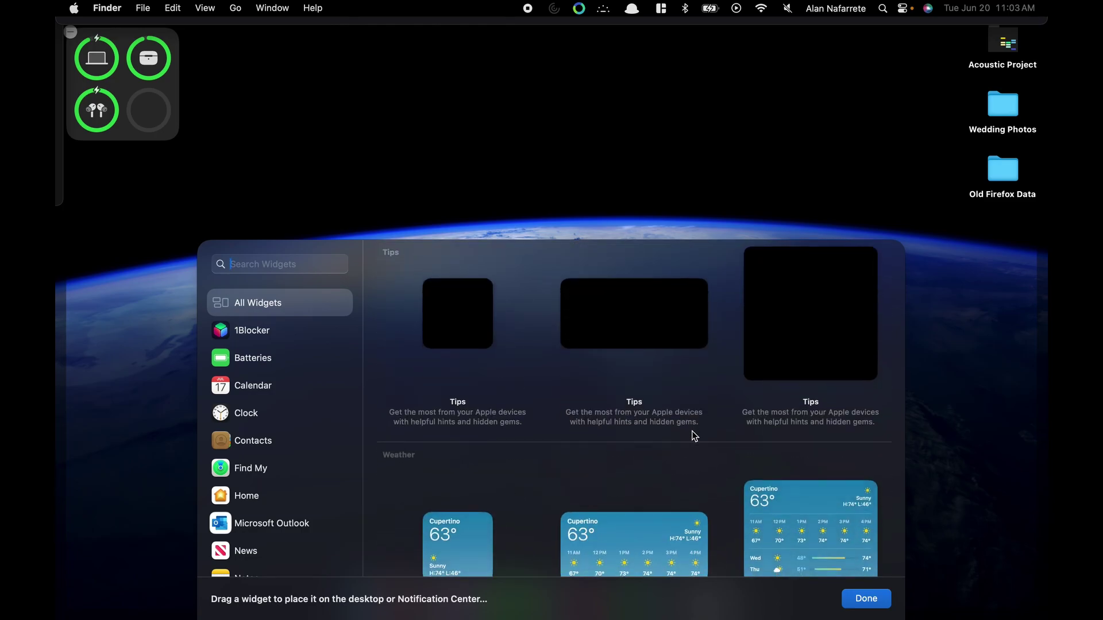
# Step: Place the large Weather Forecast widget on the desktop directly beside the Batteries widget and close the widget gallery
pyautogui.scroll(-3, 694, 437)
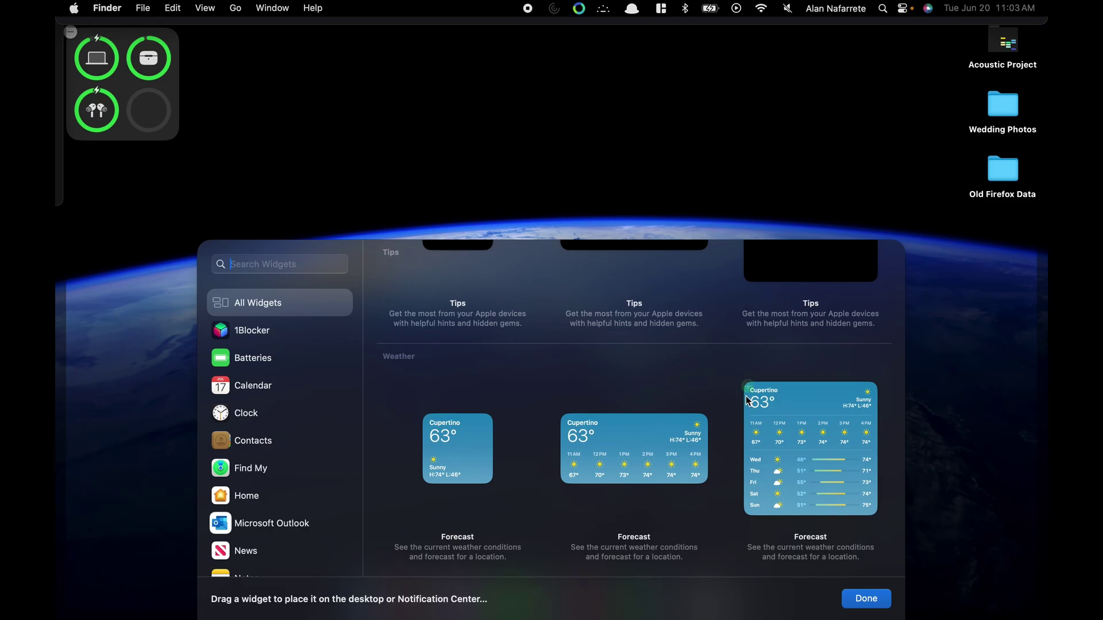
pyautogui.scroll(2, 752, 394)
pyautogui.moveTo(746, 451)
pyautogui.scroll(2, 749, 460)
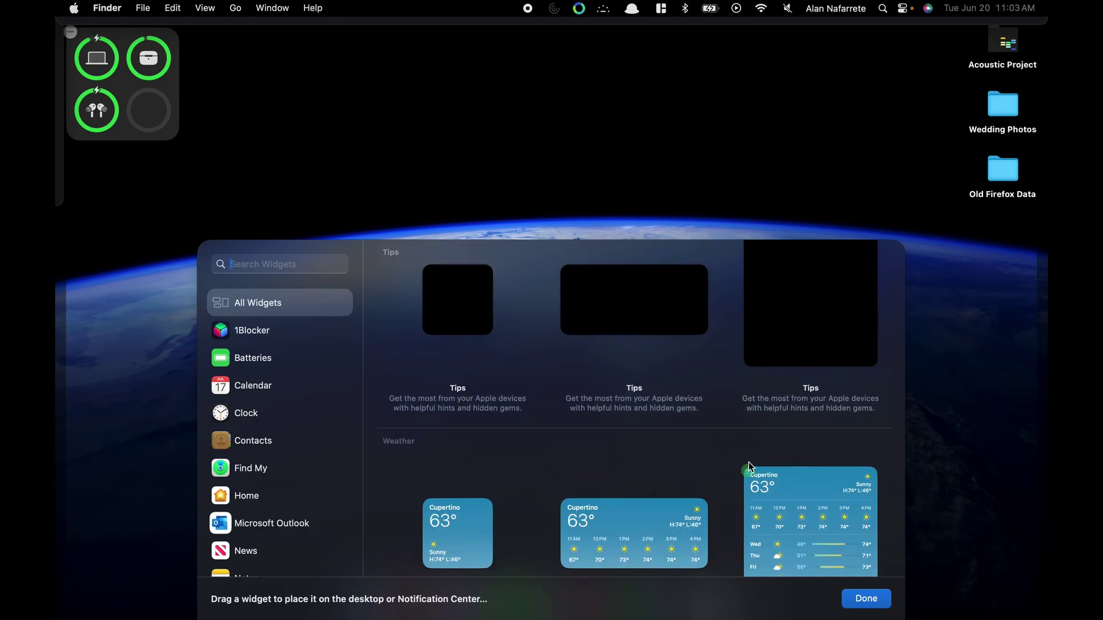
pyautogui.scroll(-2, 788, 491)
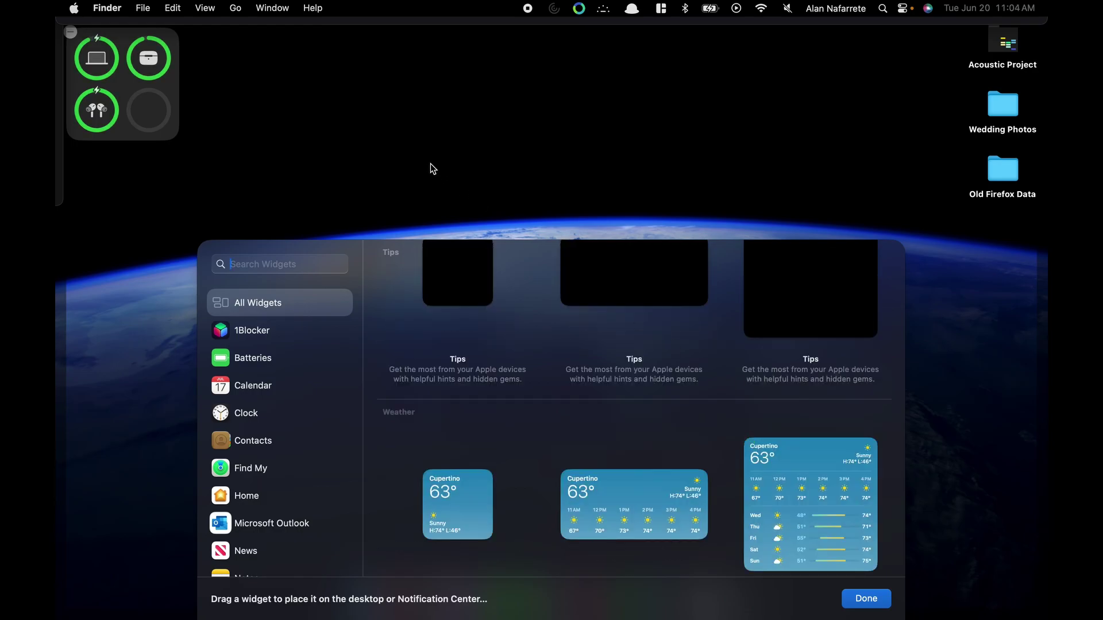
pyautogui.moveTo(807, 477); pyautogui.dragTo(304, 91)
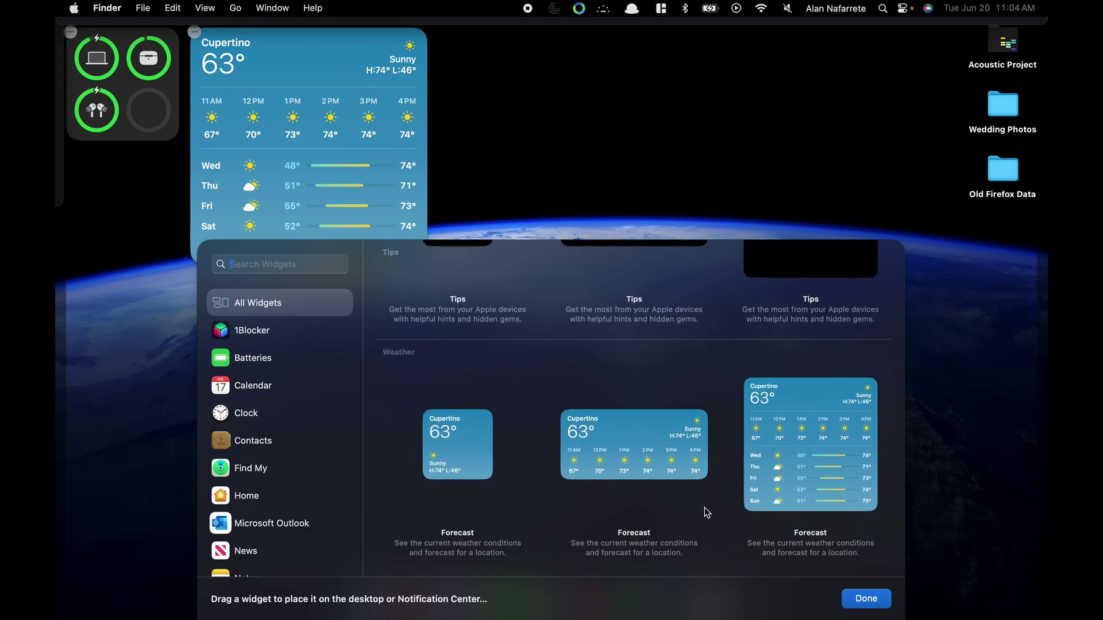
pyautogui.scroll(-5, 297, 370)
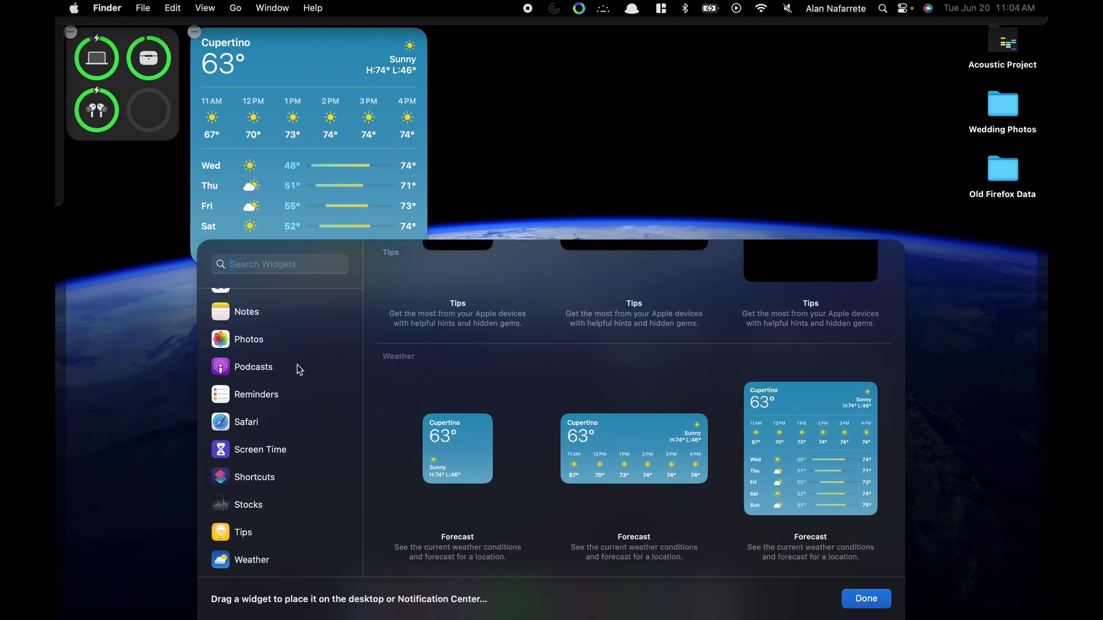
pyautogui.scroll(5, 295, 369)
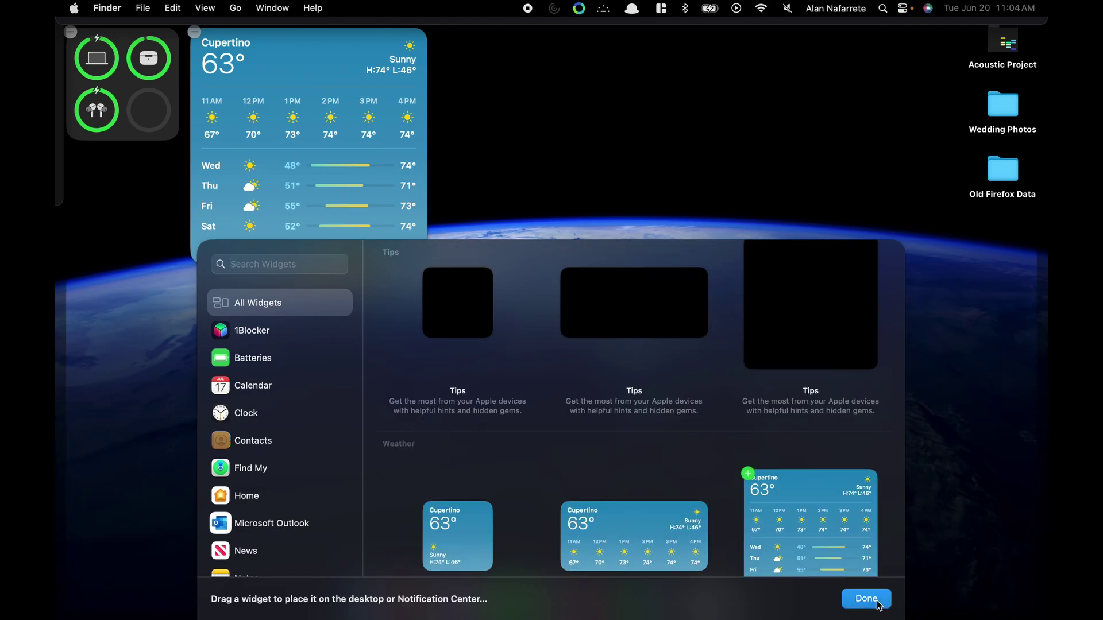
pyautogui.click(879, 601)
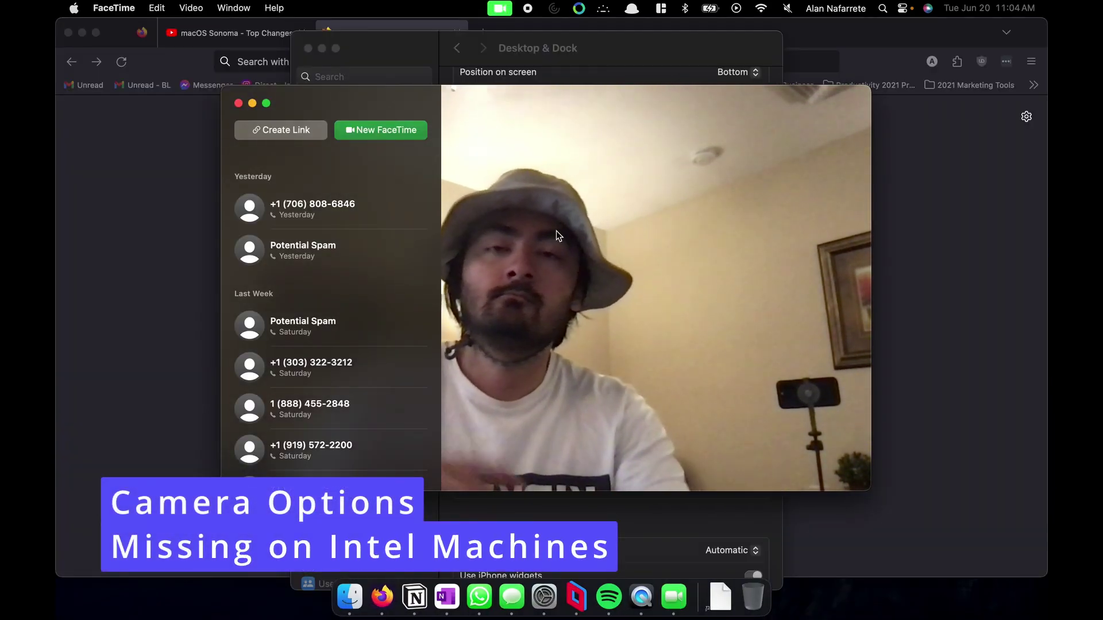
# Step: Check which video options are offered for the camera in FaceTime and dismiss them
pyautogui.click(498, 9)
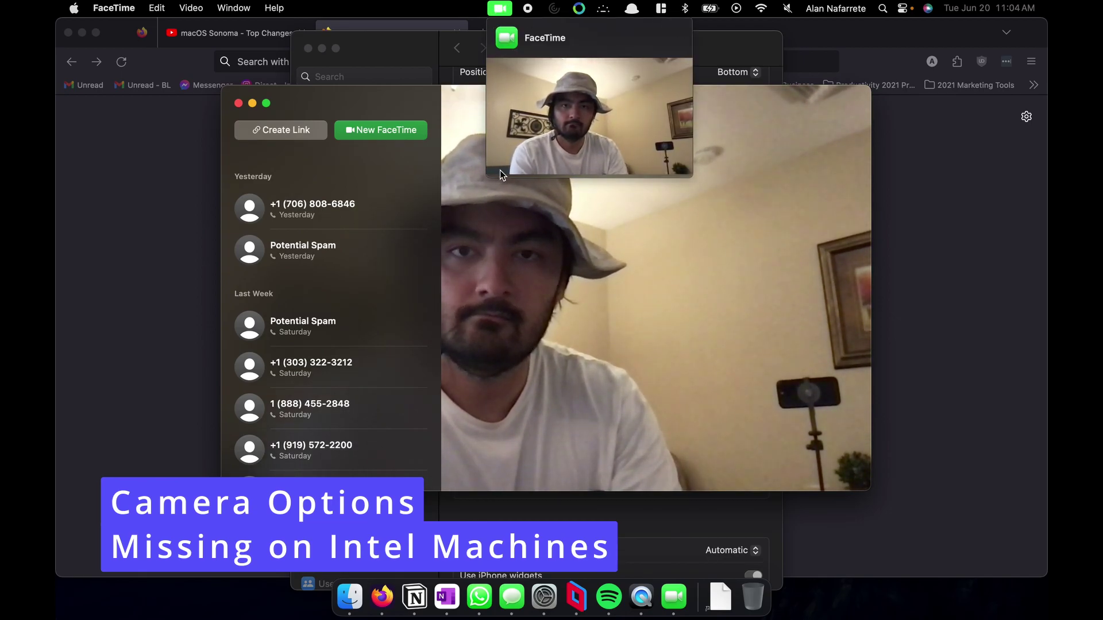
pyautogui.click(571, 291)
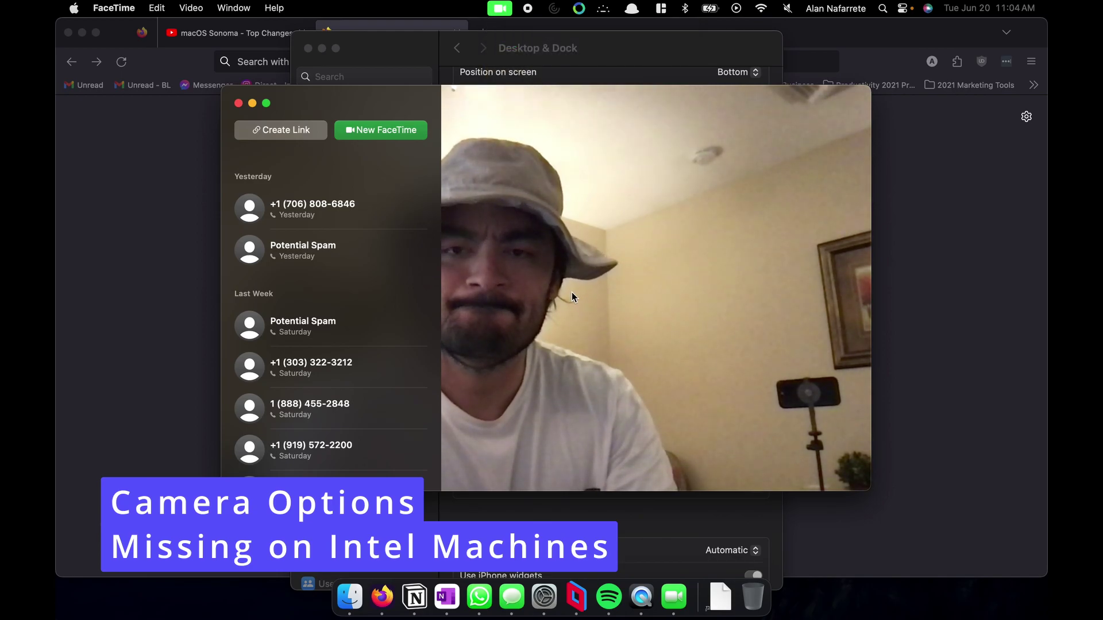
pyautogui.moveTo(422, 102); pyautogui.dragTo(320, 91)
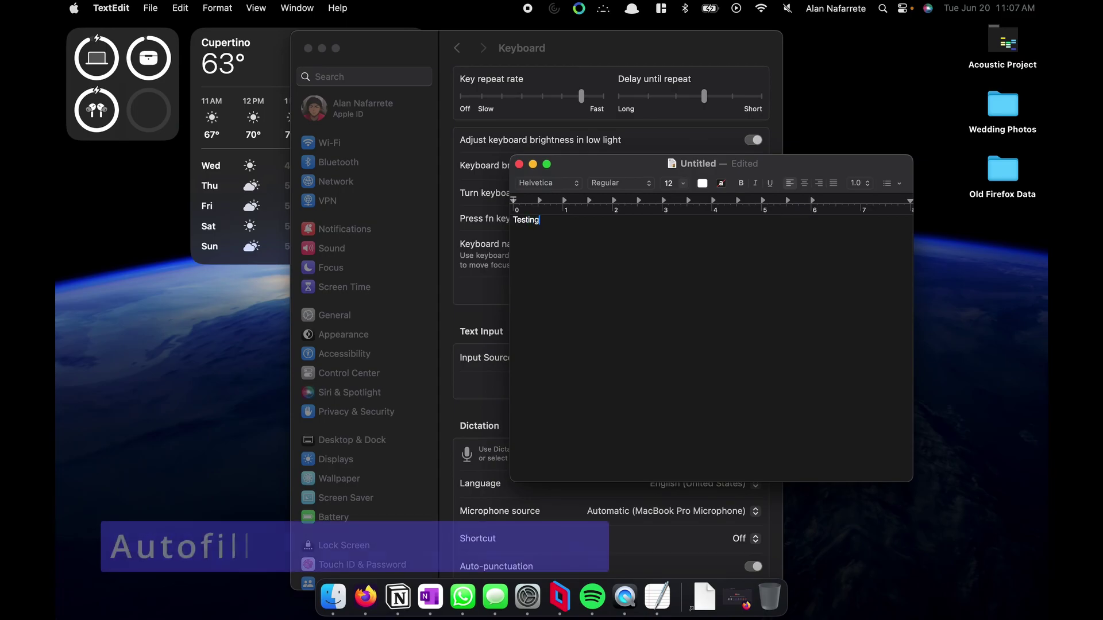
# Step: Complete the first line of the untitled TextEdit document as "Testing auto correct functionality"
pyautogui.write('au')
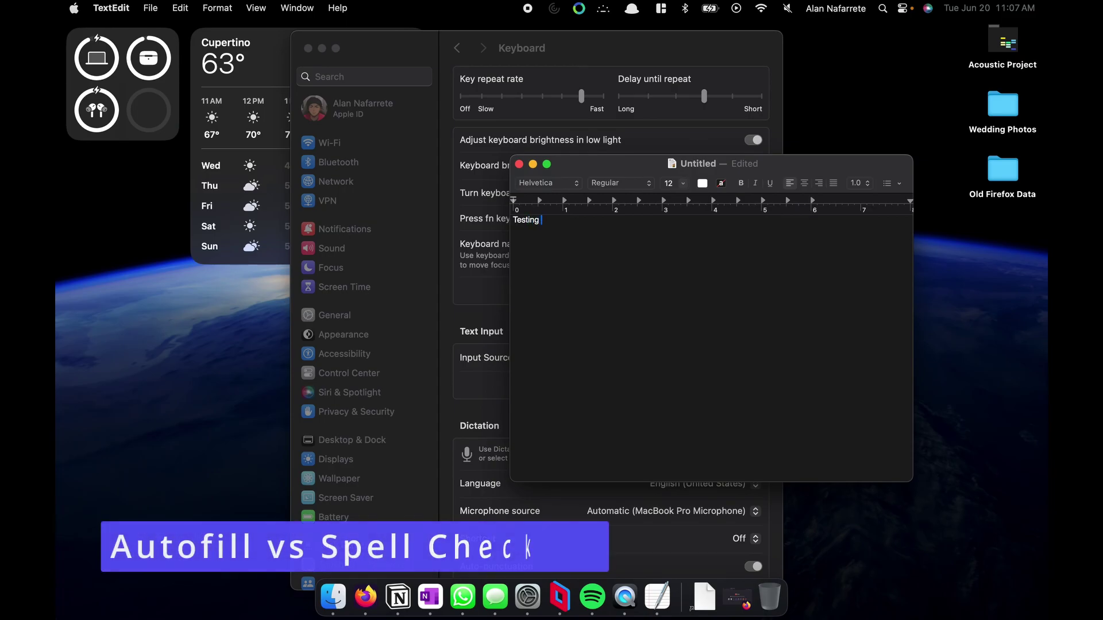
pyautogui.write('to correct functional')
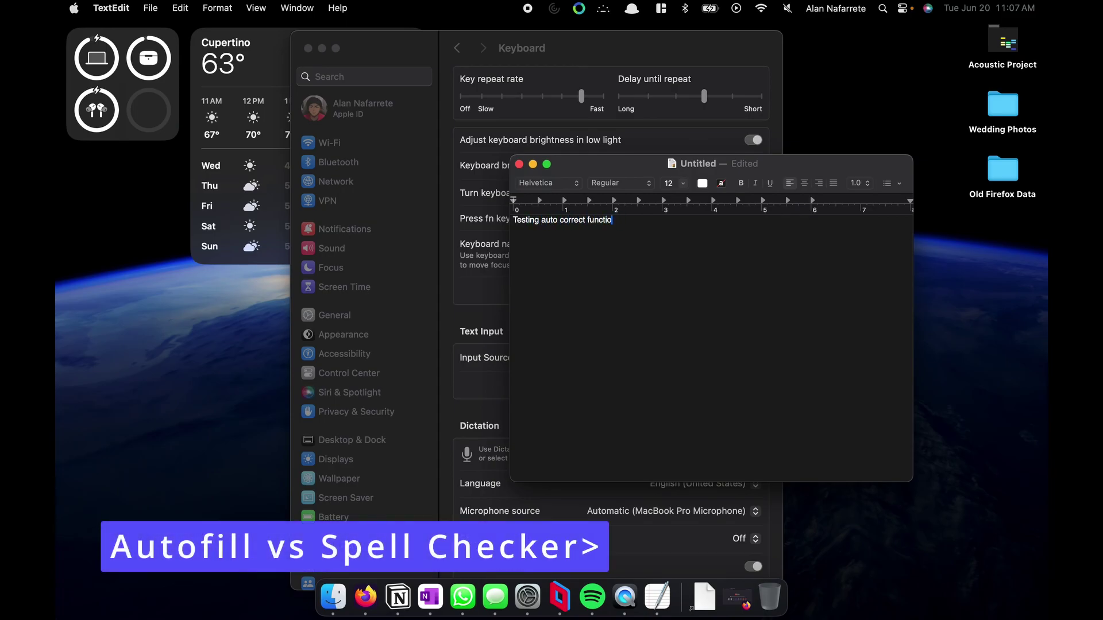
pyautogui.write('nality')
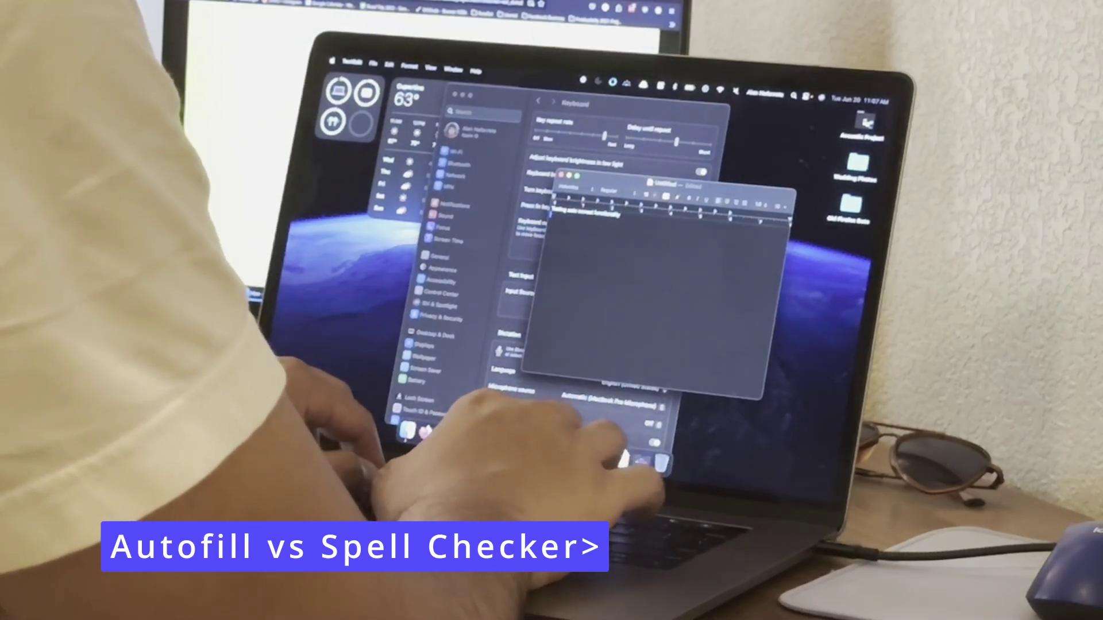
# Step: Add a second line reading "Unsure when autocorrect comes up versus spelling check", accepting the suggested correction to "Unsure"
pyautogui.press('Return')
pyautogui.write('Uses')
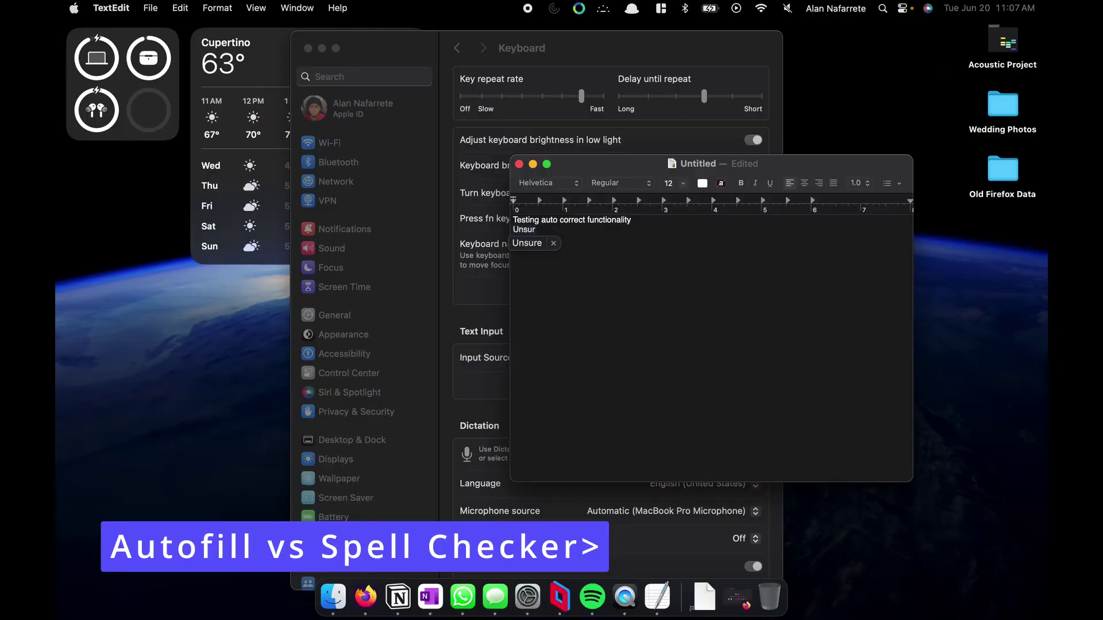
pyautogui.write('when autocorrect comes up ver')
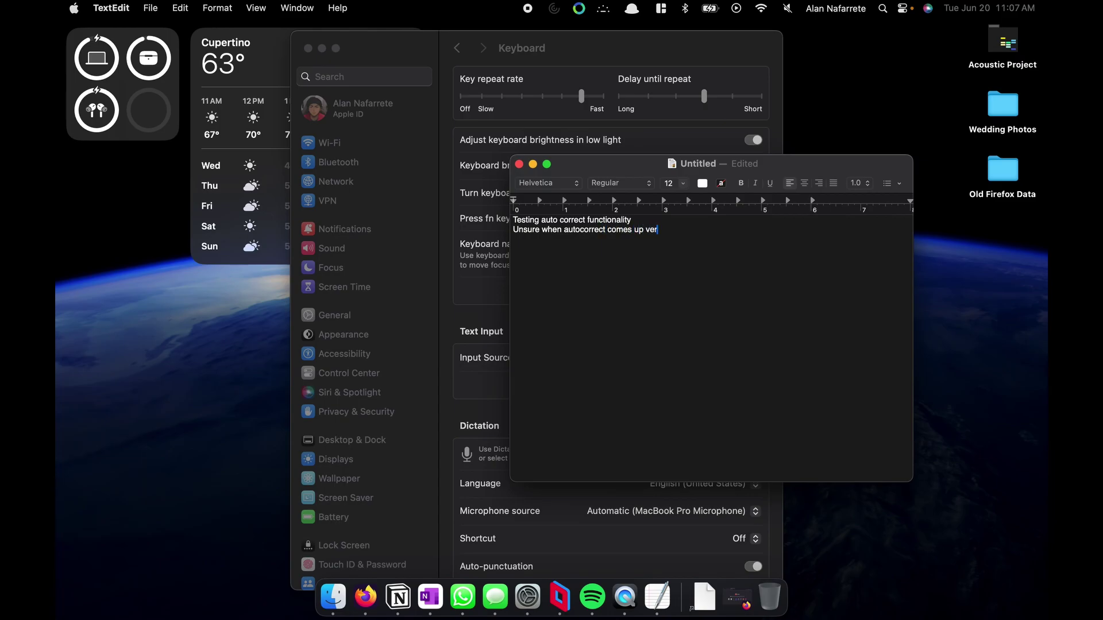
pyautogui.write('sus spelling chec')
# Step: Add the lines "Could be useful - press tab or enter to auto-correct or fill in" and "Though if you type fast you may not need this"
pyautogui.press('Return')
pyautogui.write('Could')
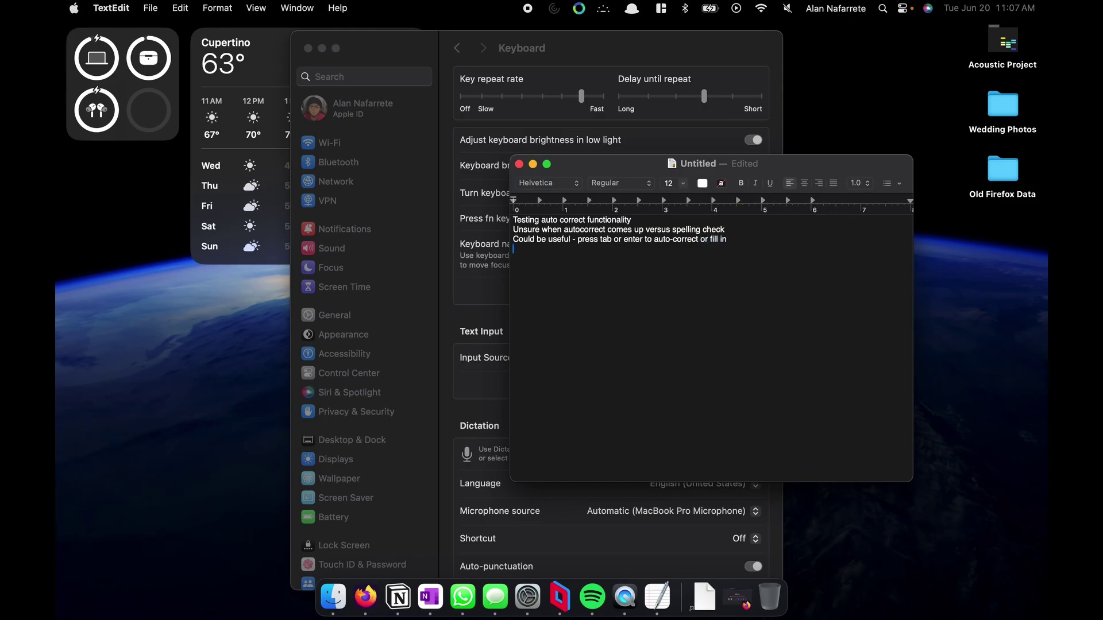
pyautogui.write('Though if you type fast you may not need this')
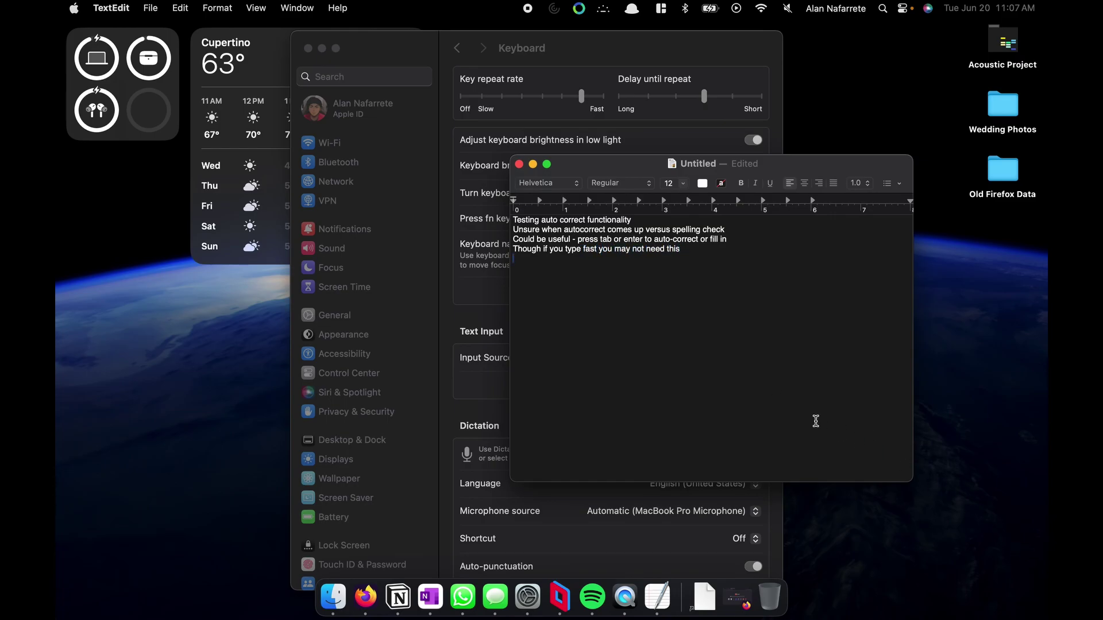